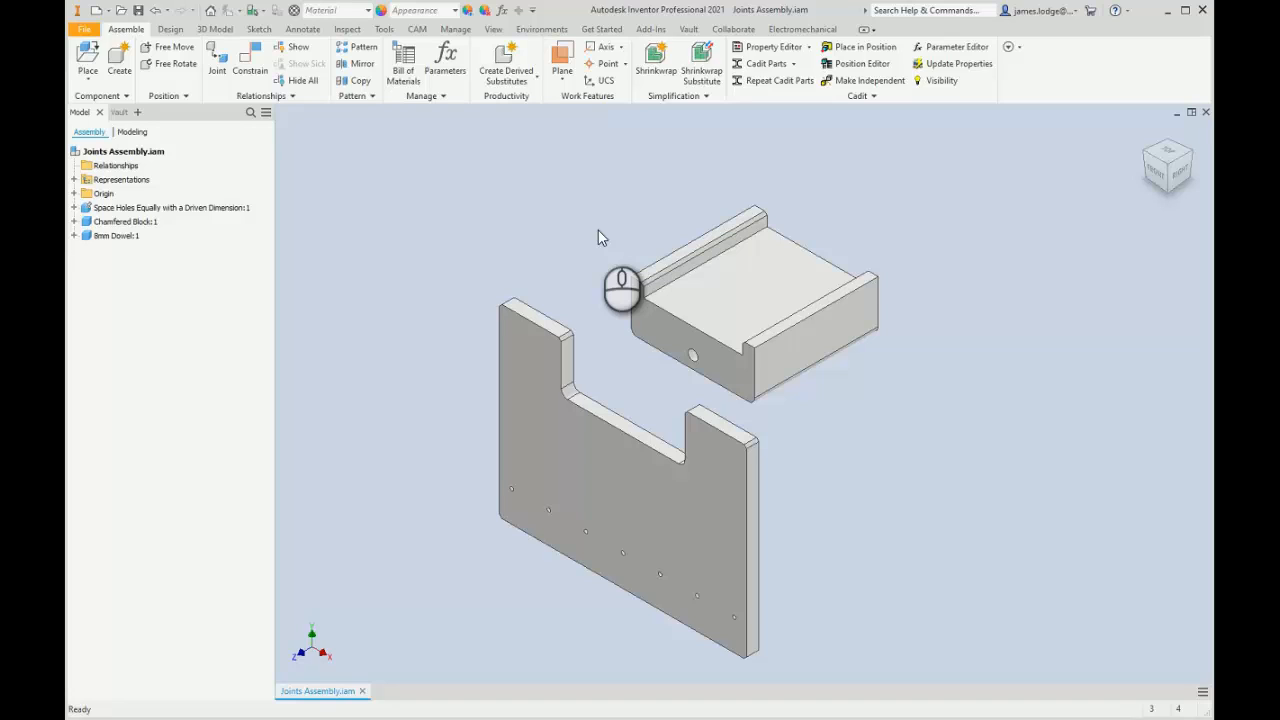
- Show the degrees-of-freedom symbols for the assembly's components
click(548, 166)
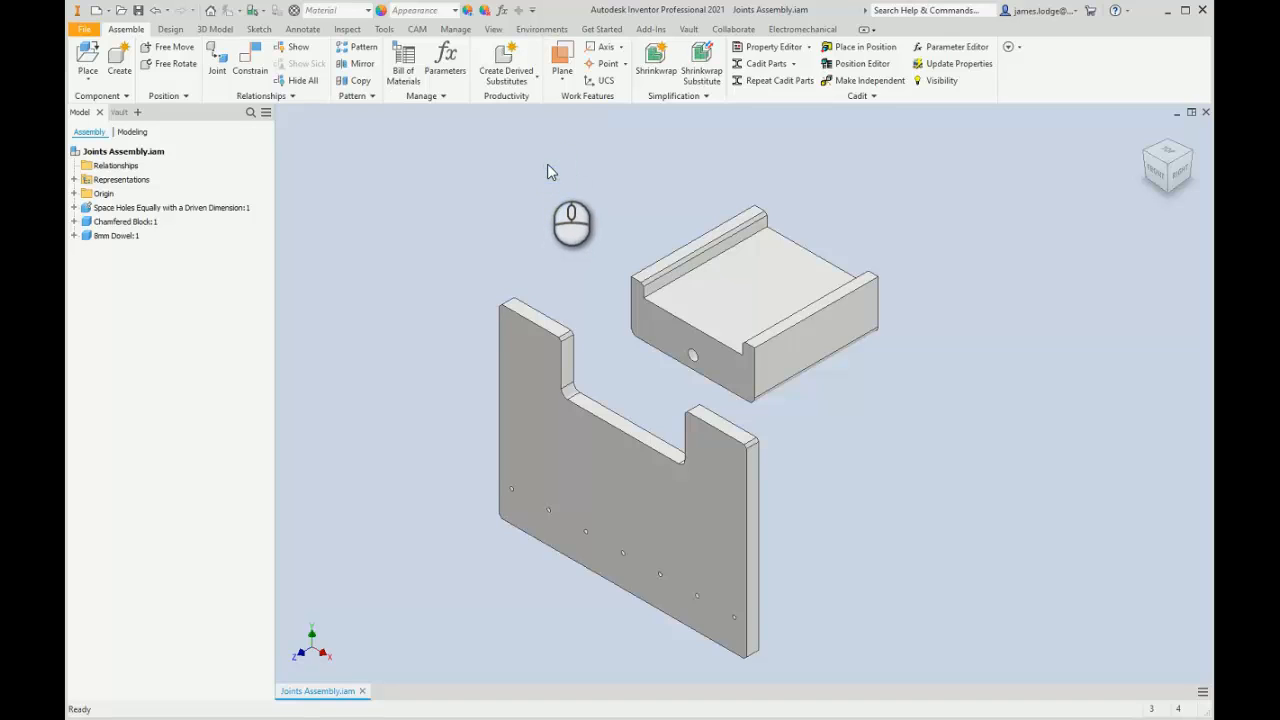
click(494, 30)
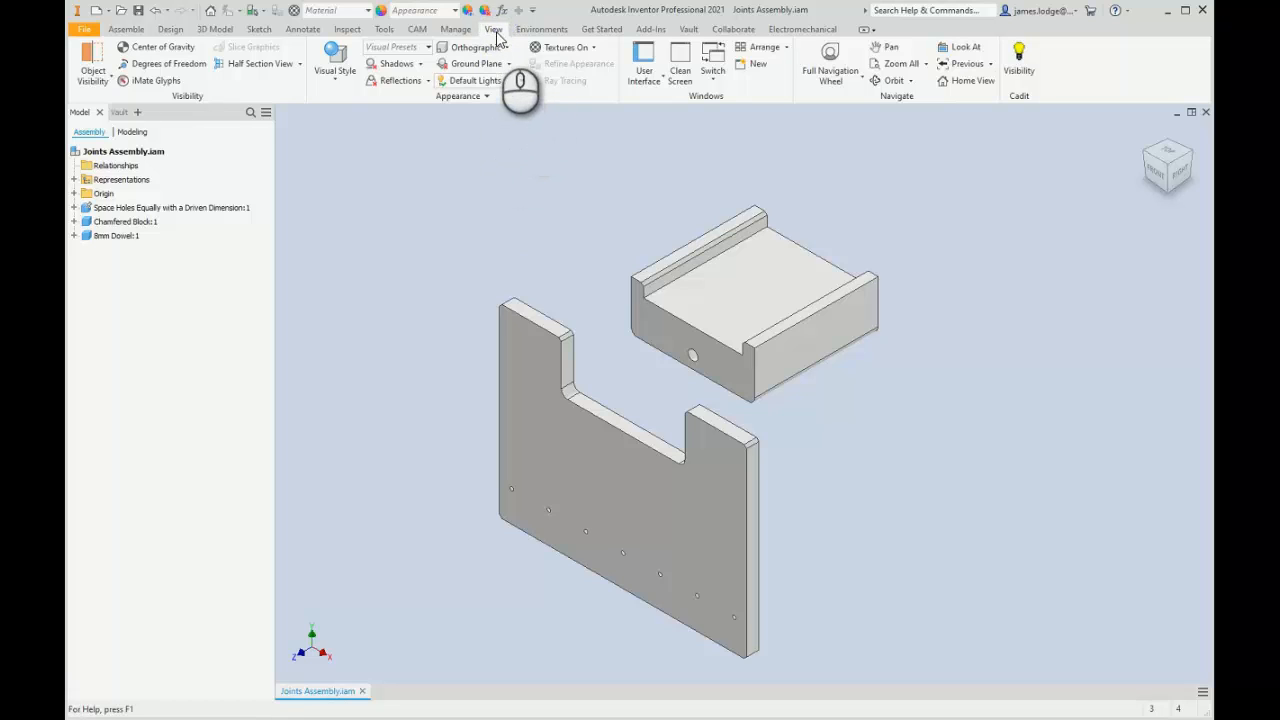
click(497, 33)
click(165, 63)
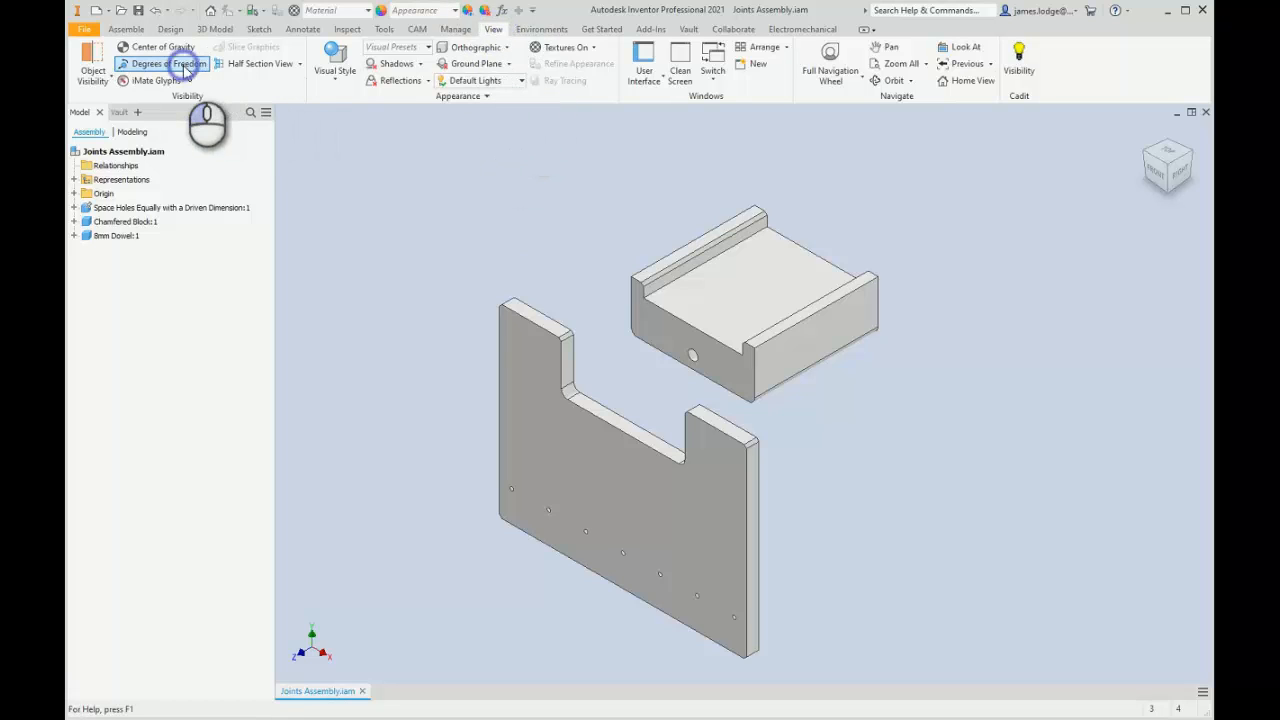
click(480, 281)
- Move the chamfered block off the 8mm dowel and shift the dowel slightly away from the block
drag(740, 309, 848, 328)
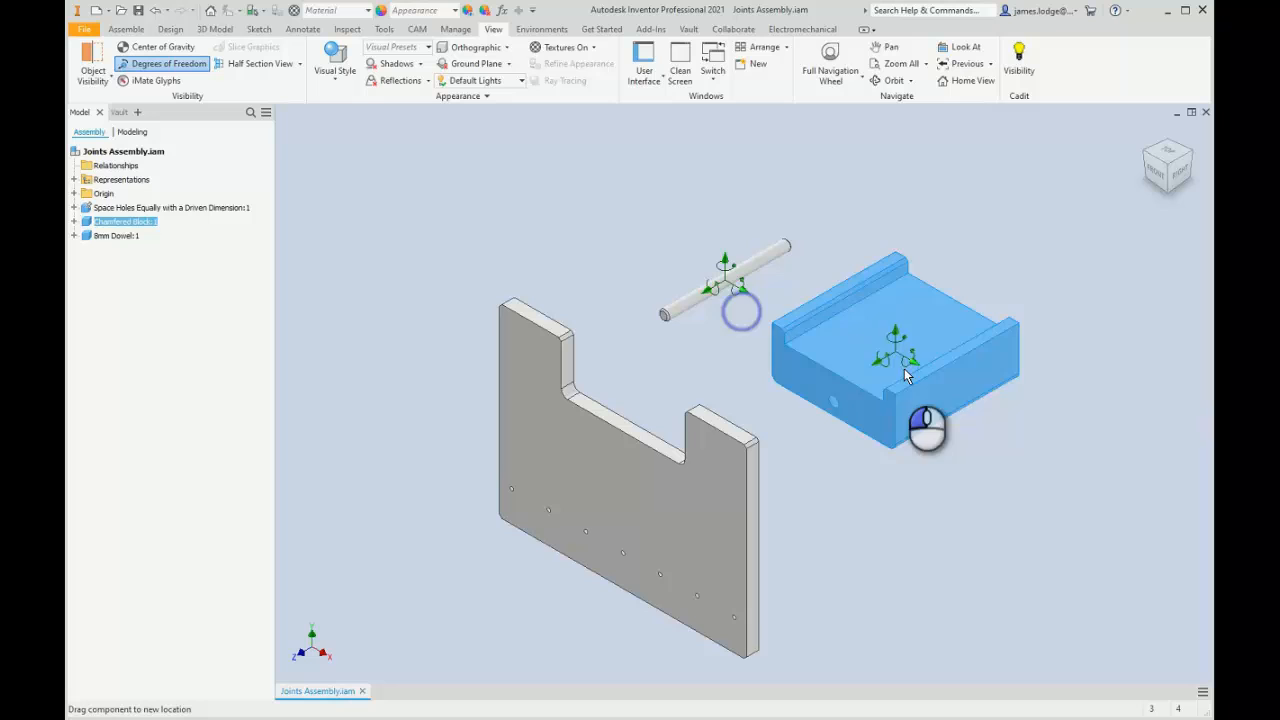
click(850, 318)
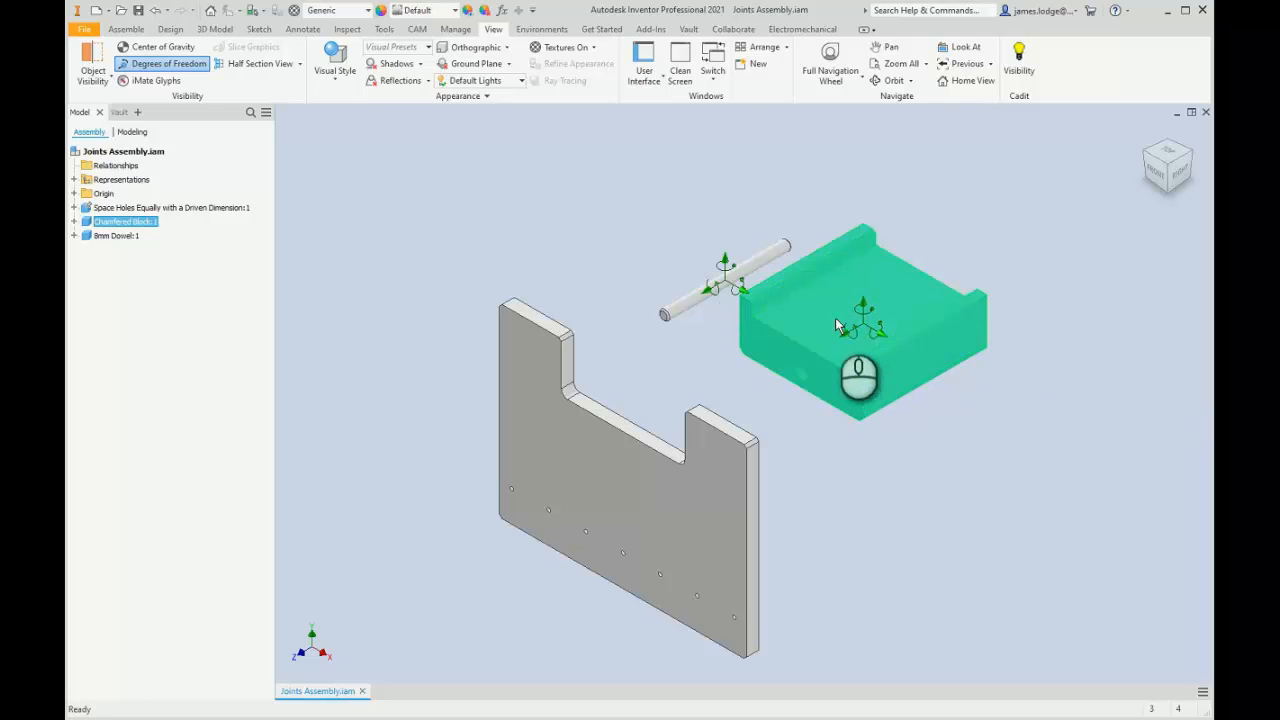
drag(742, 300, 712, 292)
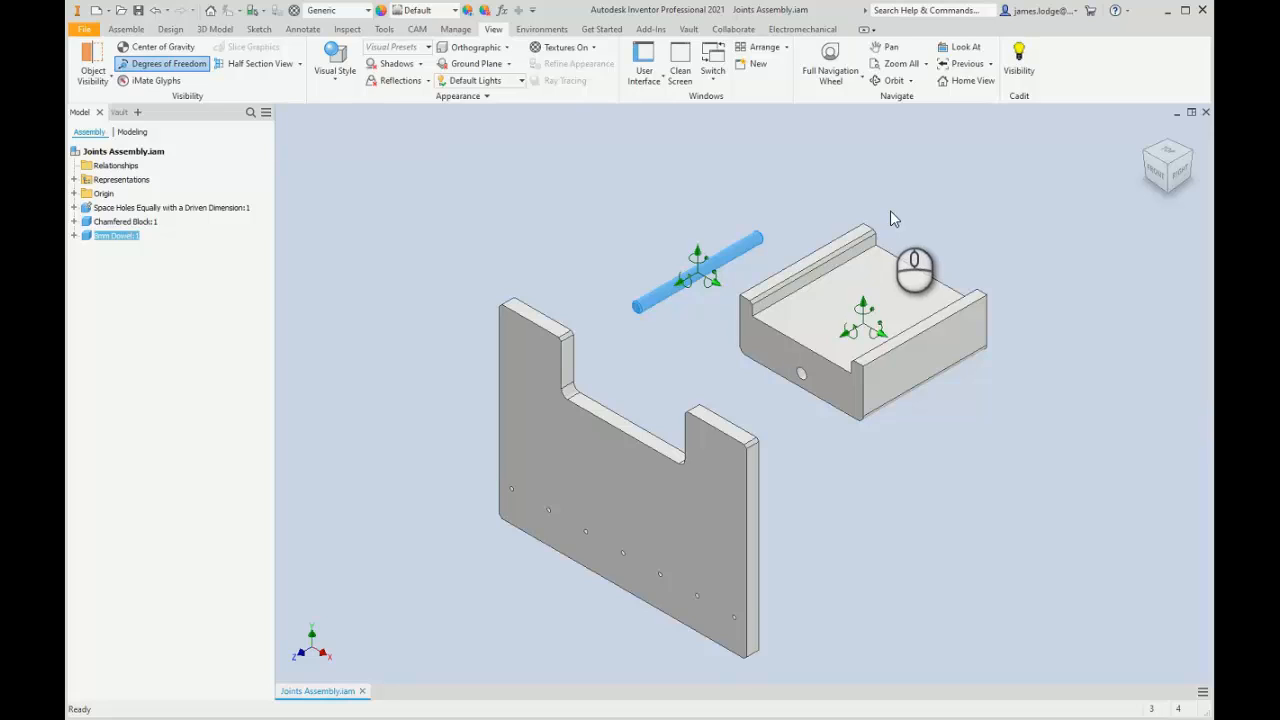
click(420, 280)
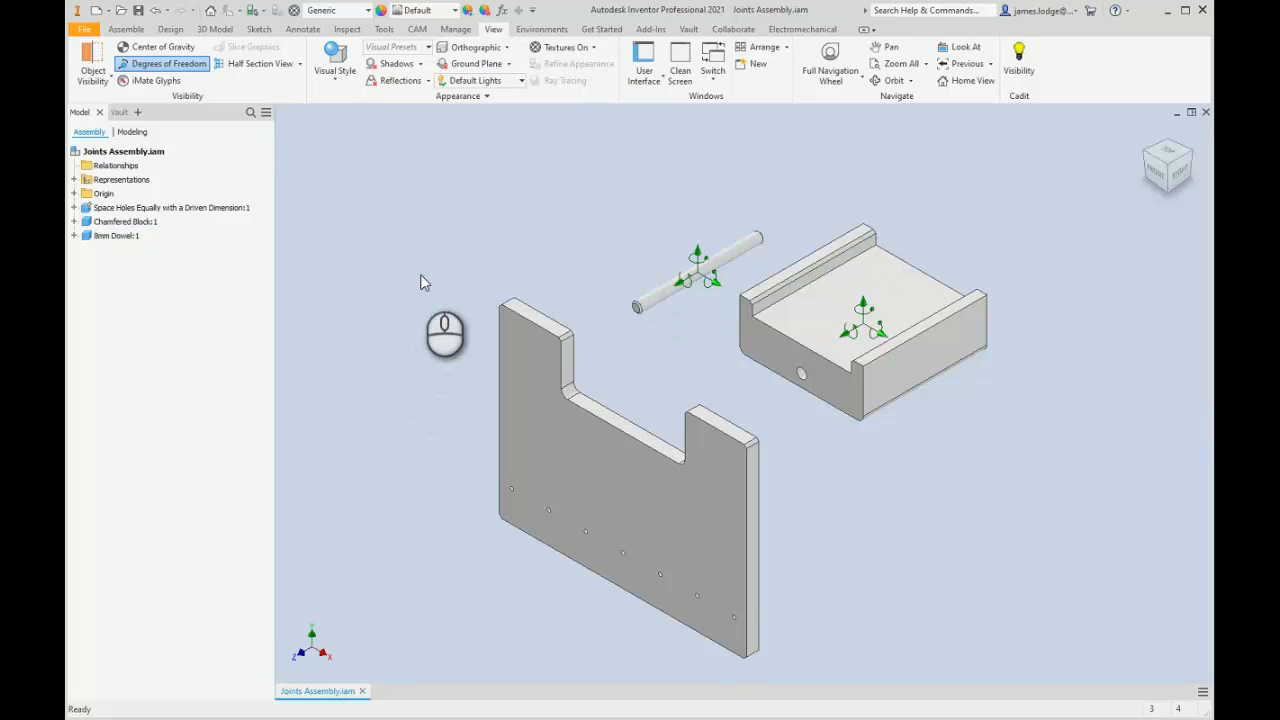
- Start a new assembly joint and set its type to Slider
click(126, 28)
click(334, 220)
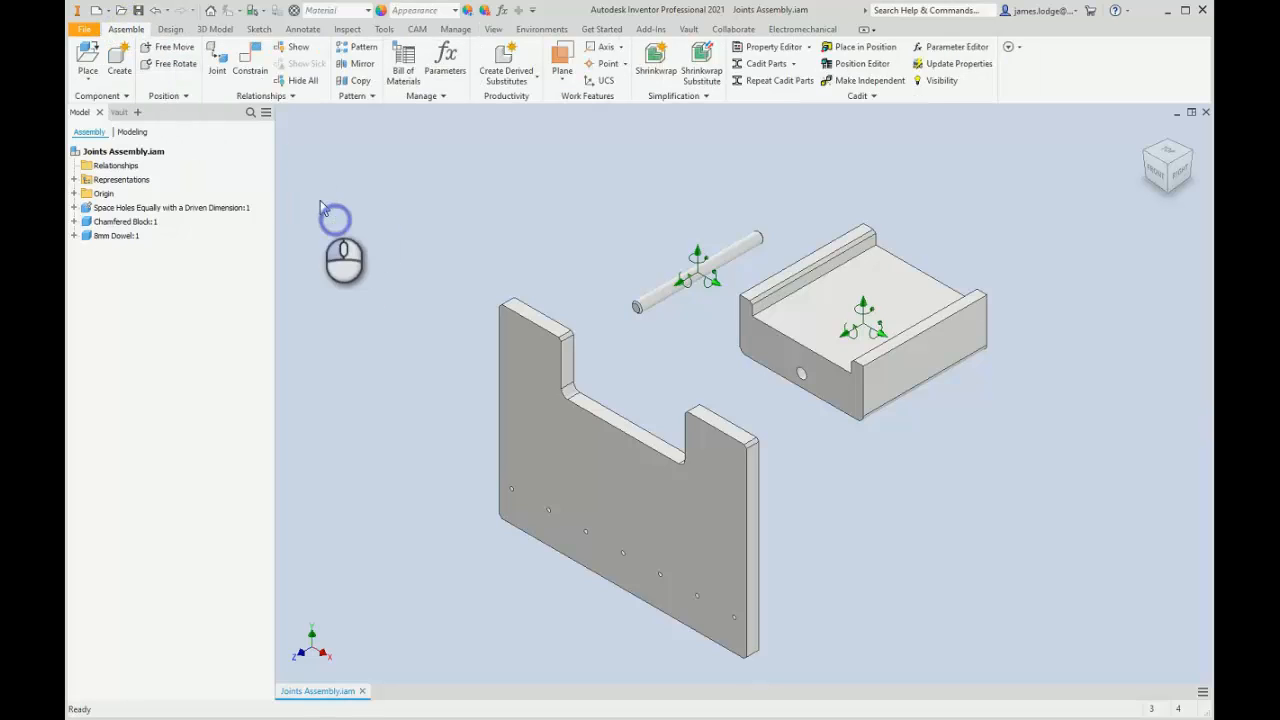
click(216, 58)
drag(371, 121, 277, 109)
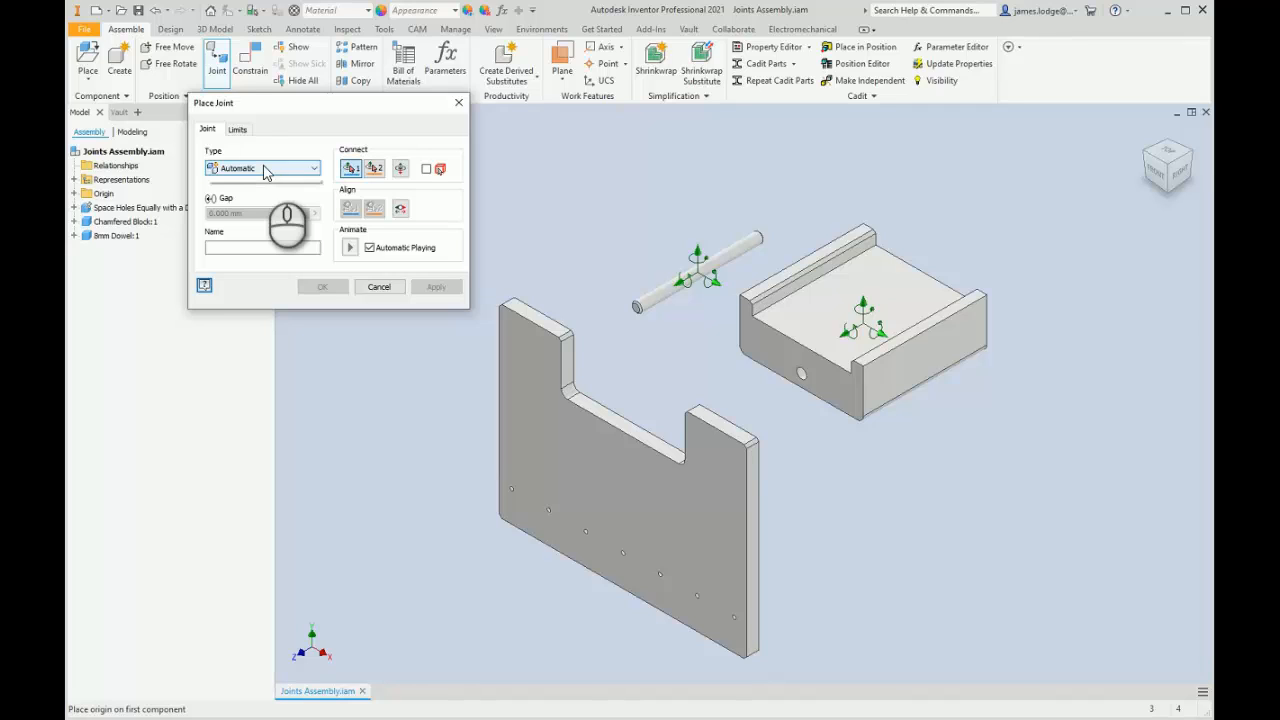
click(265, 170)
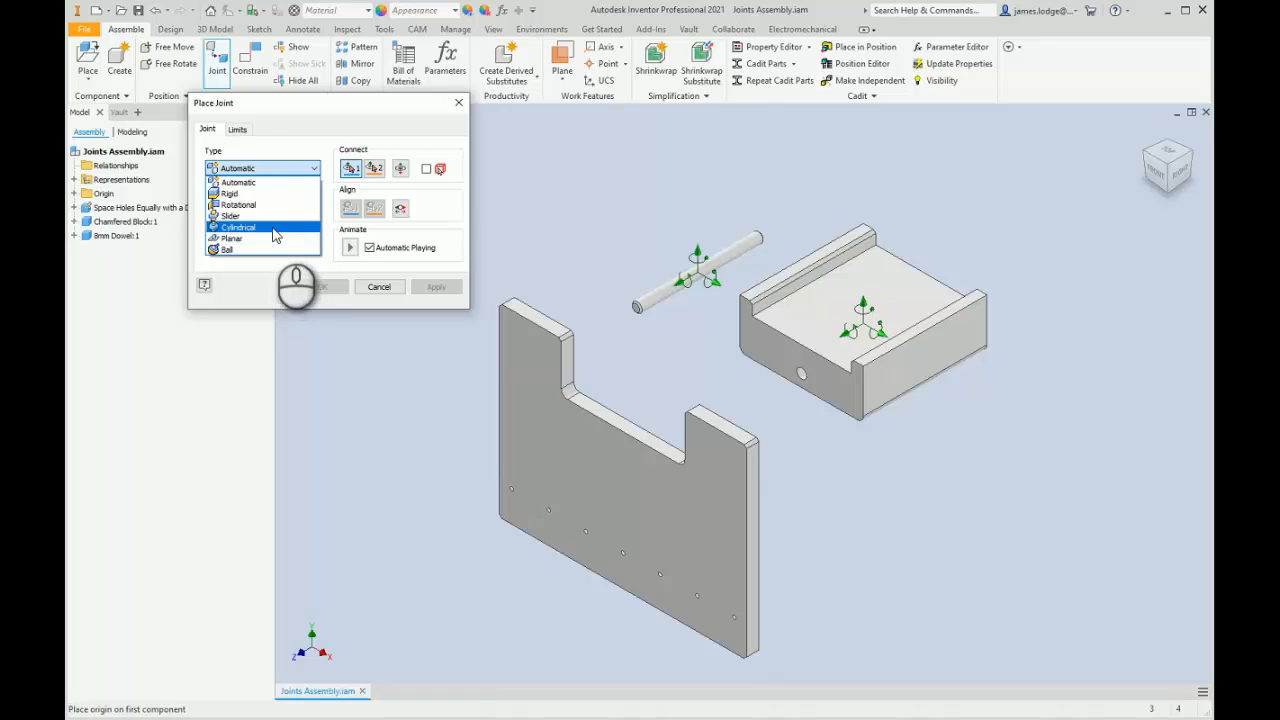
click(232, 216)
- Place the first joint origin at the midpoint of the block's underside edge below the end-face hole, locked to the underside face
shift+middle_drag(688, 226, 830, 312)
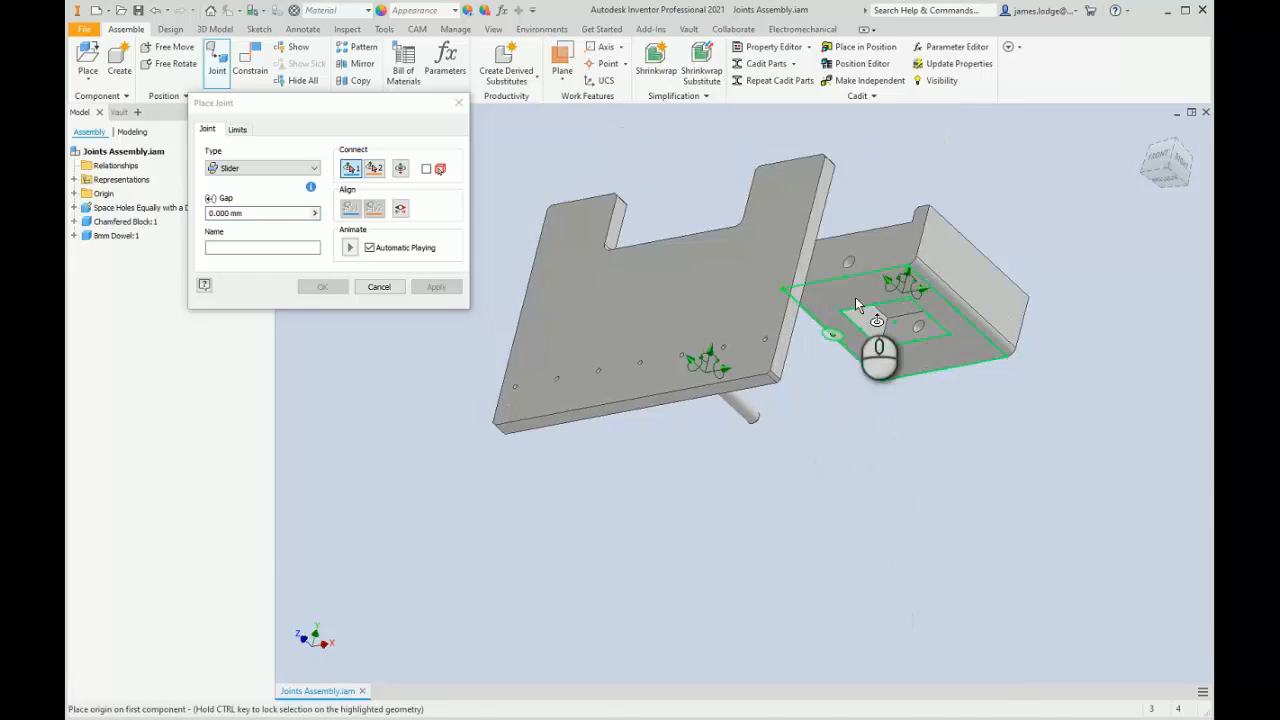
scroll(852, 292, up, 3)
scroll(850, 288, up, 2)
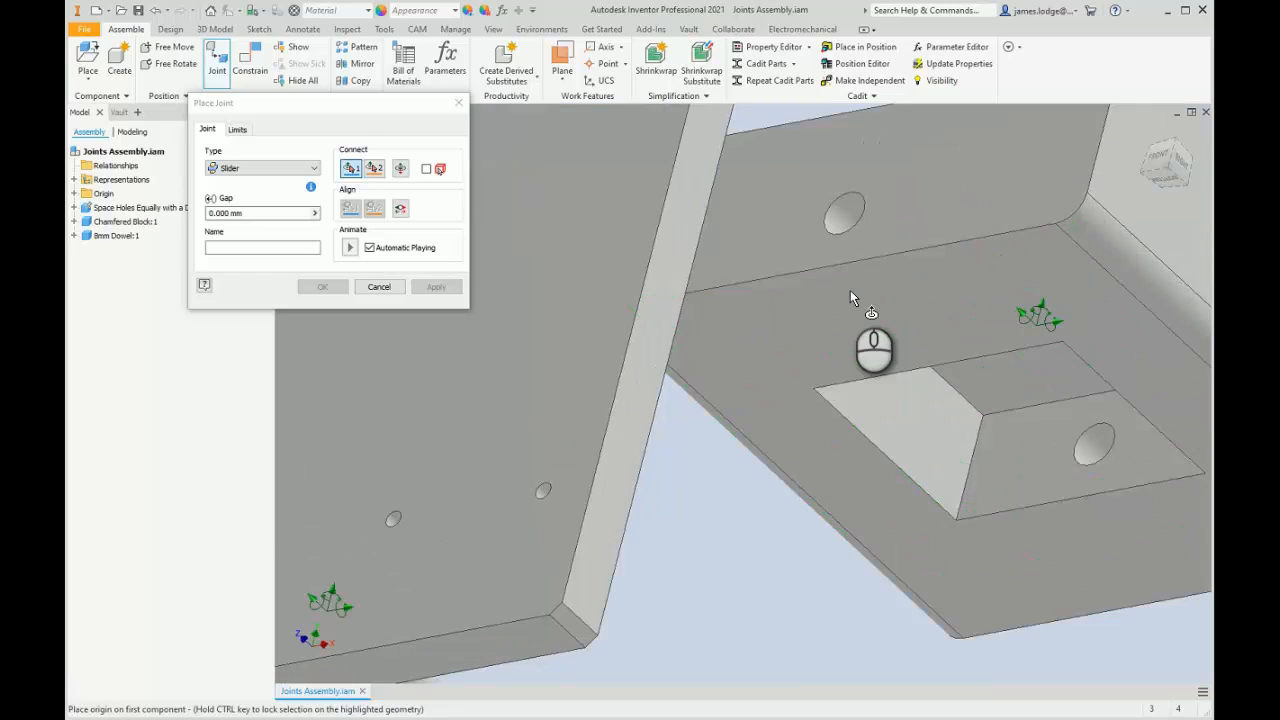
scroll(868, 287, down, 5)
shift+middle_drag(829, 240, 758, 280)
scroll(758, 280, up, 3)
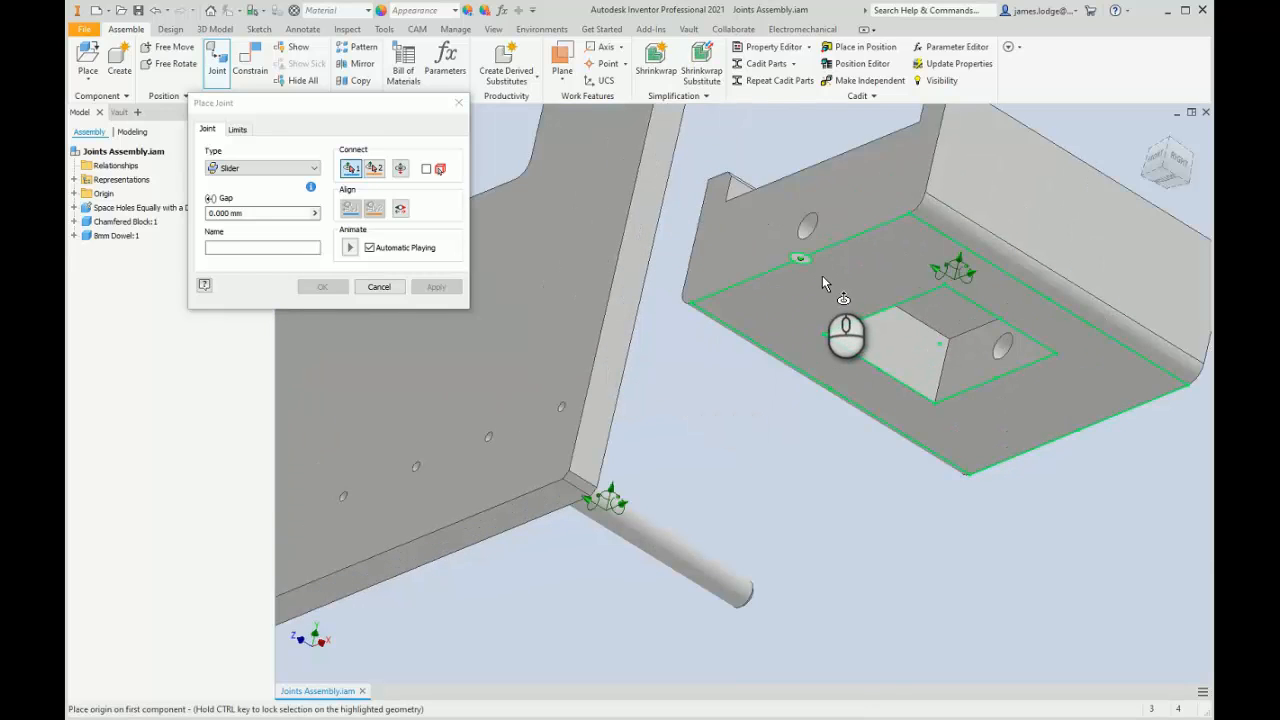
mouse_move(822, 283)
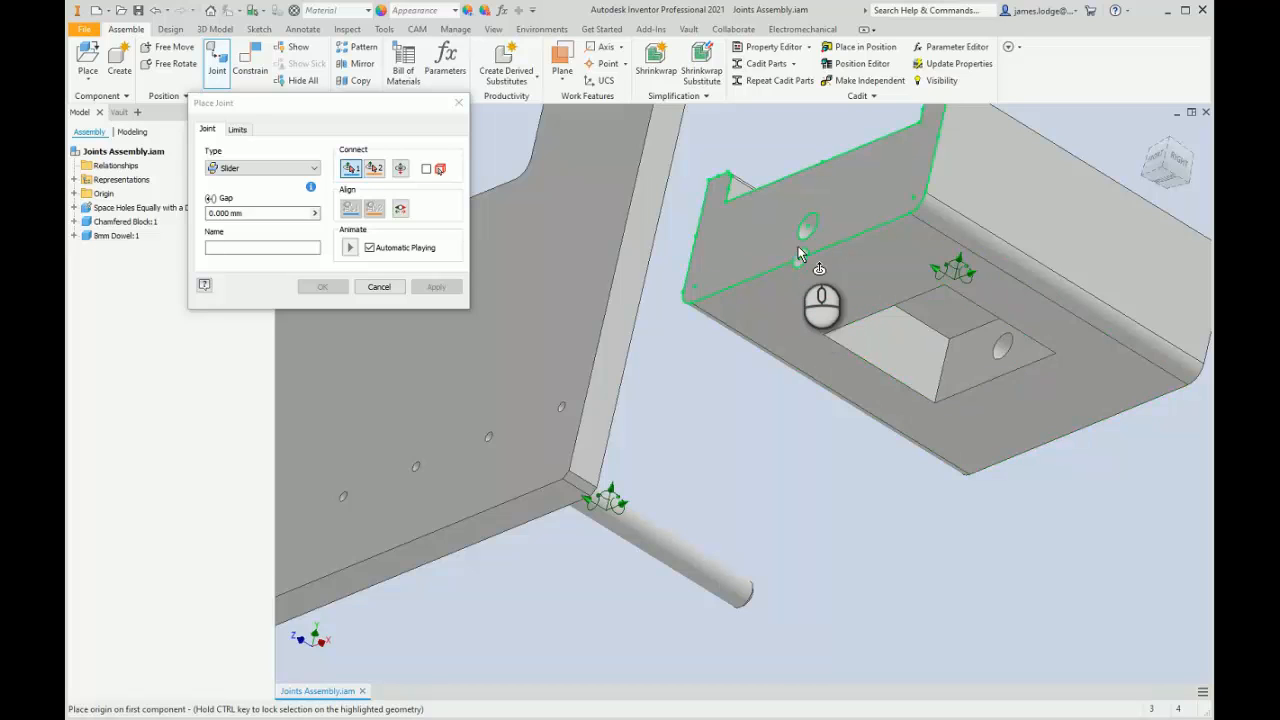
key(ctrl)
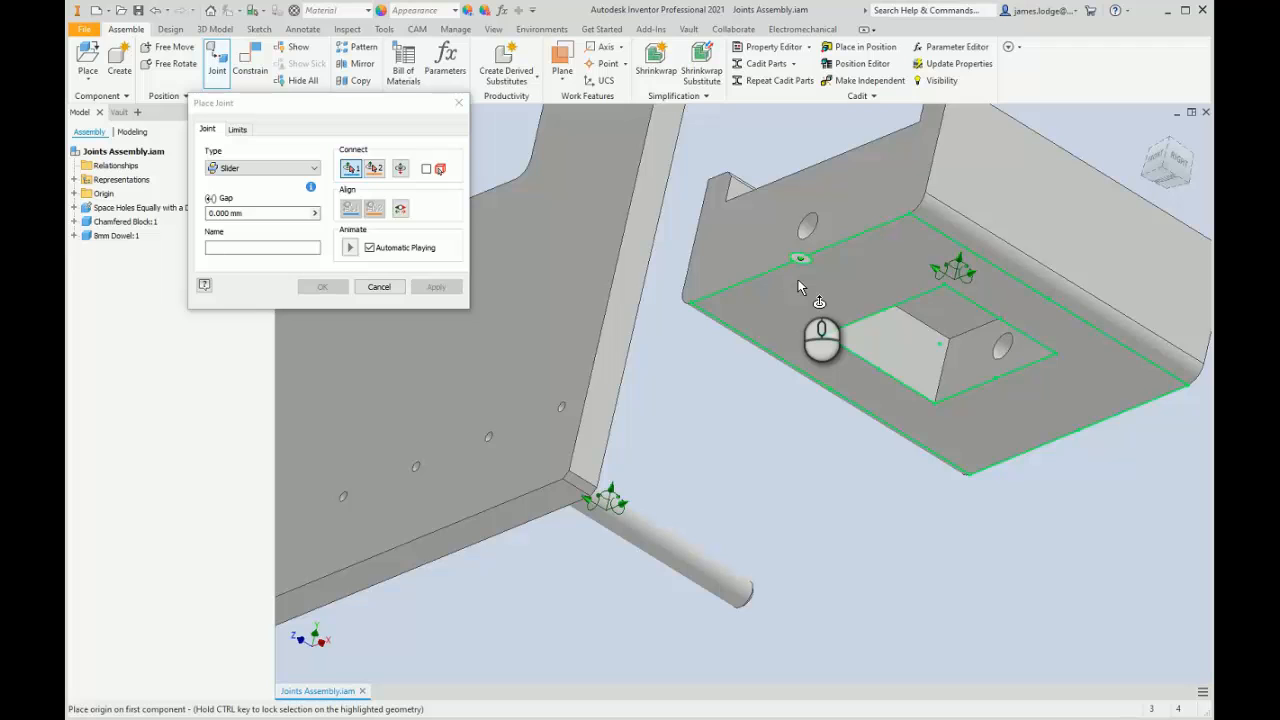
click(820, 302)
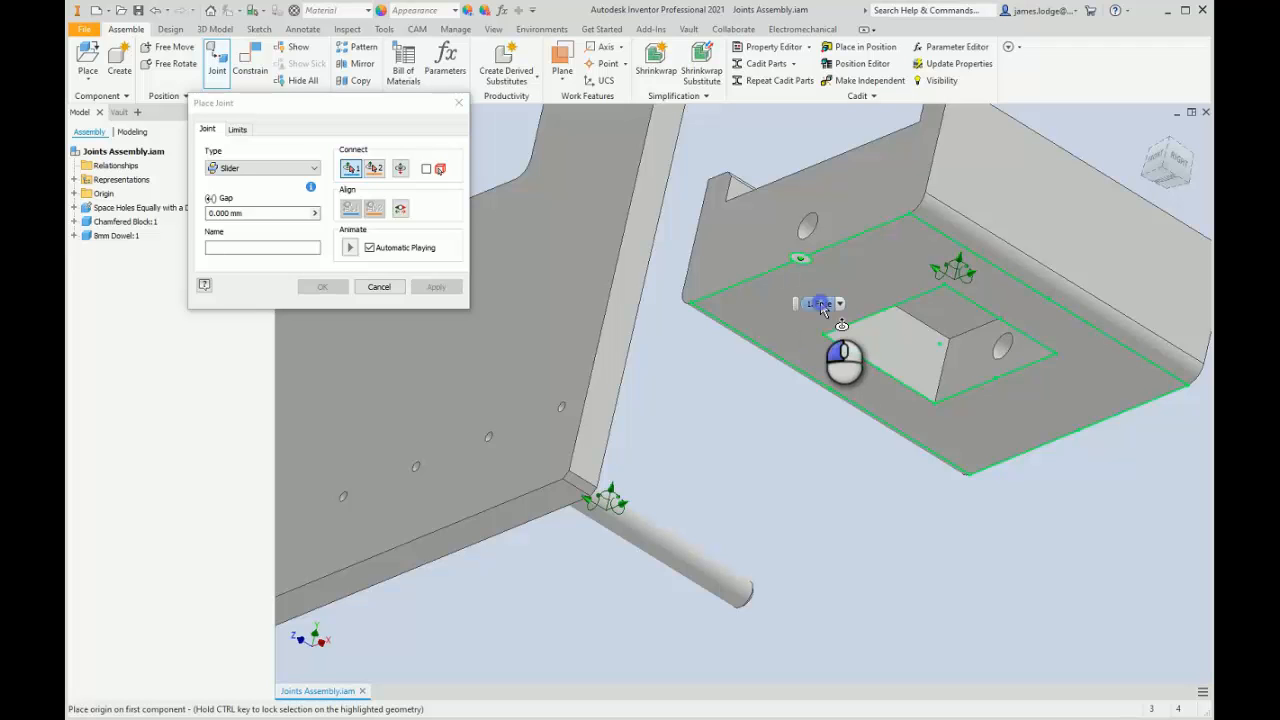
- Place the second joint origin at the centre of the flat bottom face of the plate's notch
scroll(808, 348, down, 3)
shift+middle_drag(645, 229, 699, 132)
scroll(663, 465, up, 2)
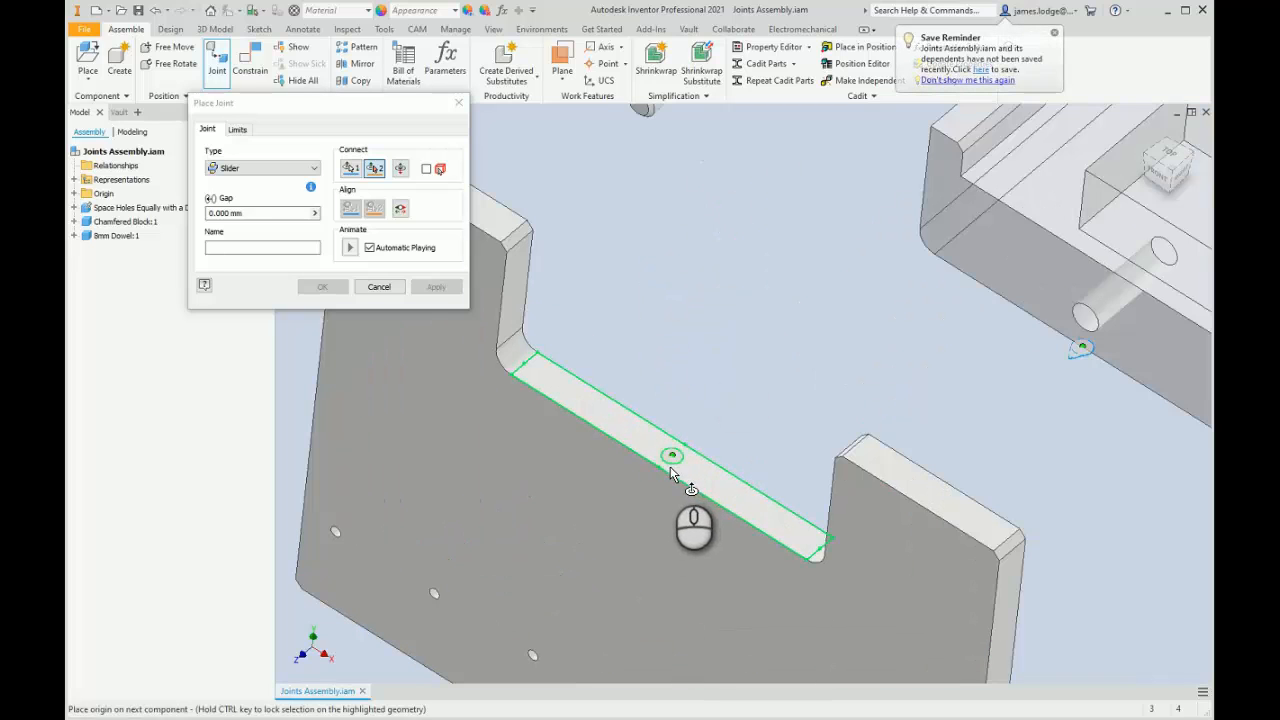
scroll(670, 474, up, 2)
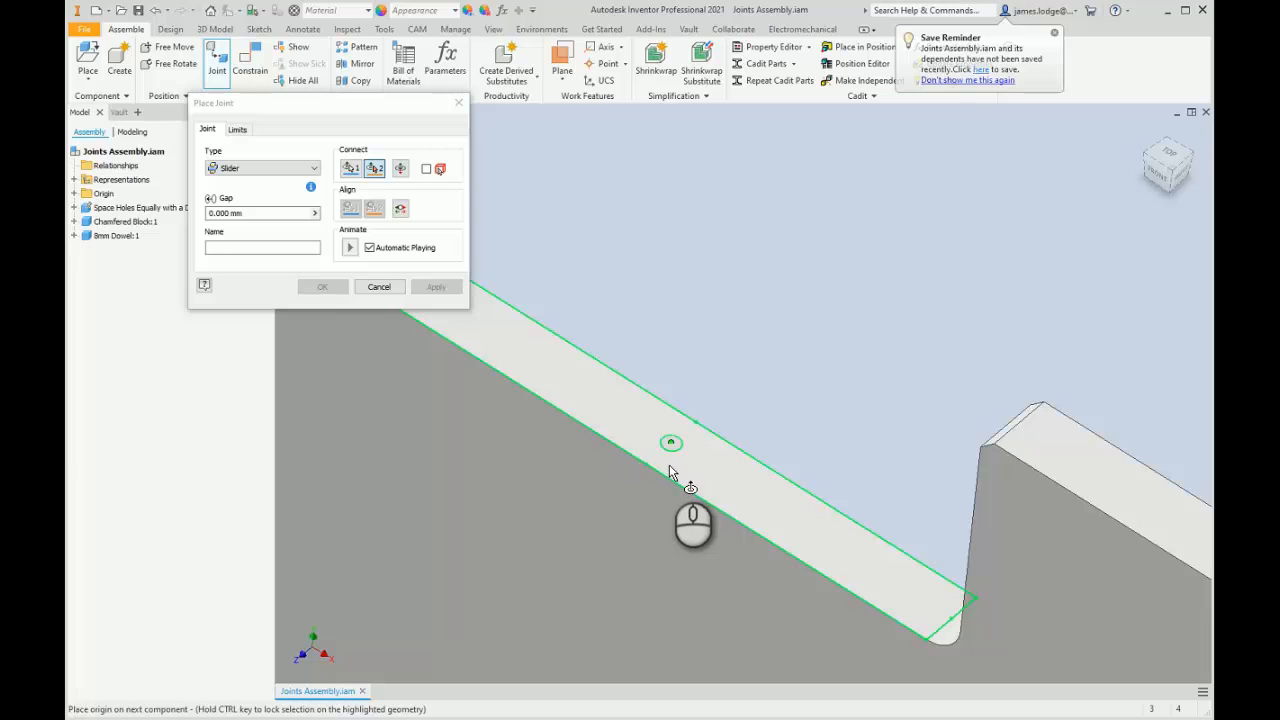
click(668, 466)
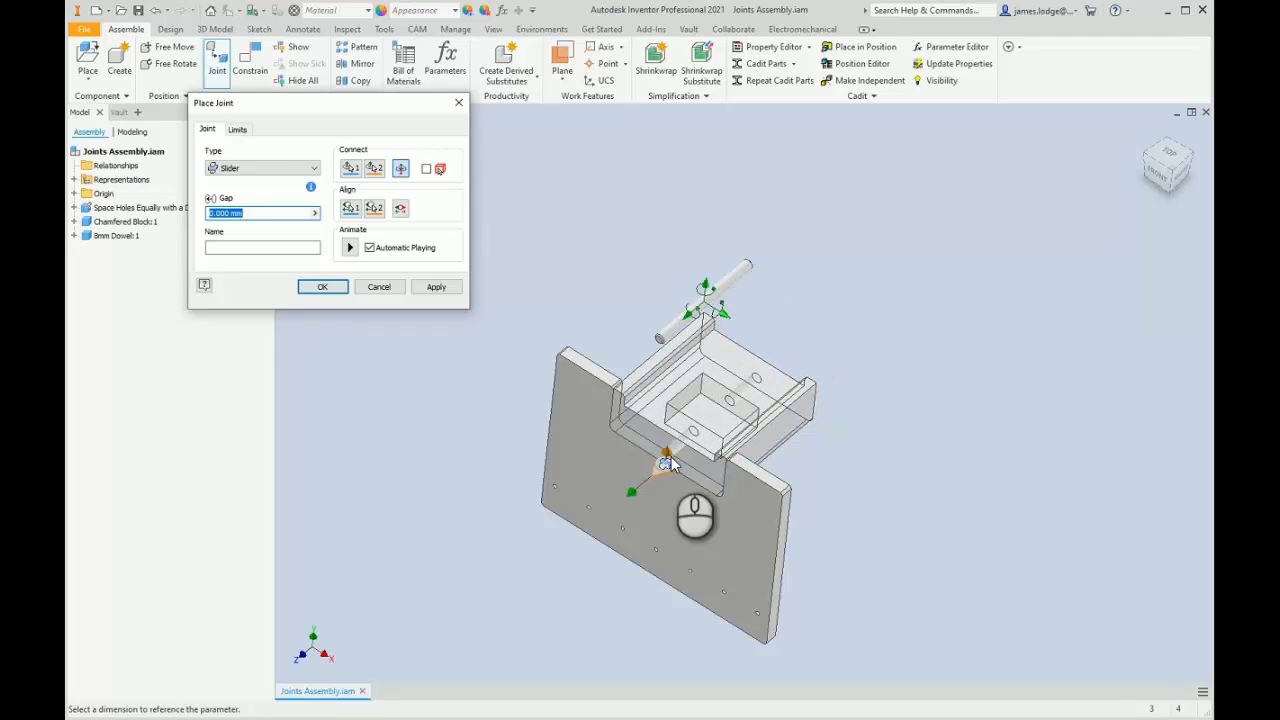
- Preview the slider joint's motion, apply the joint with a 0.000 mm gap and finish placing joints
shift+middle_drag(623, 331, 602, 300)
click(350, 250)
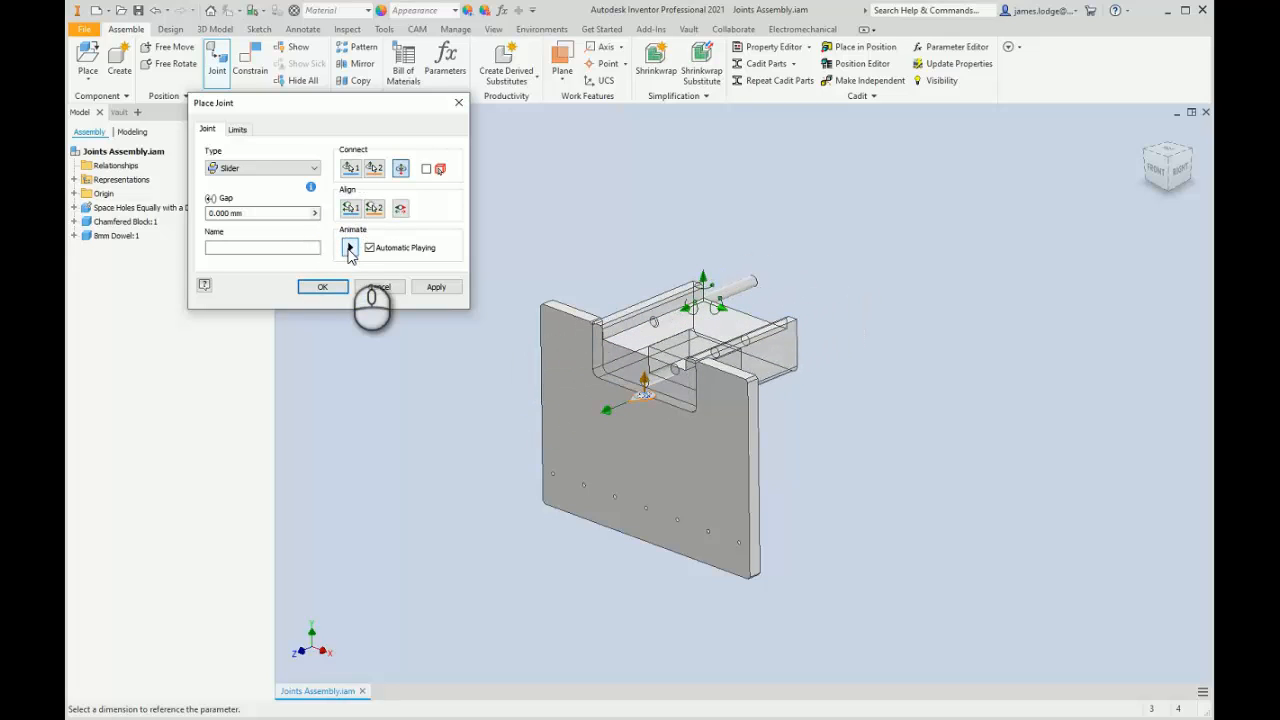
click(435, 287)
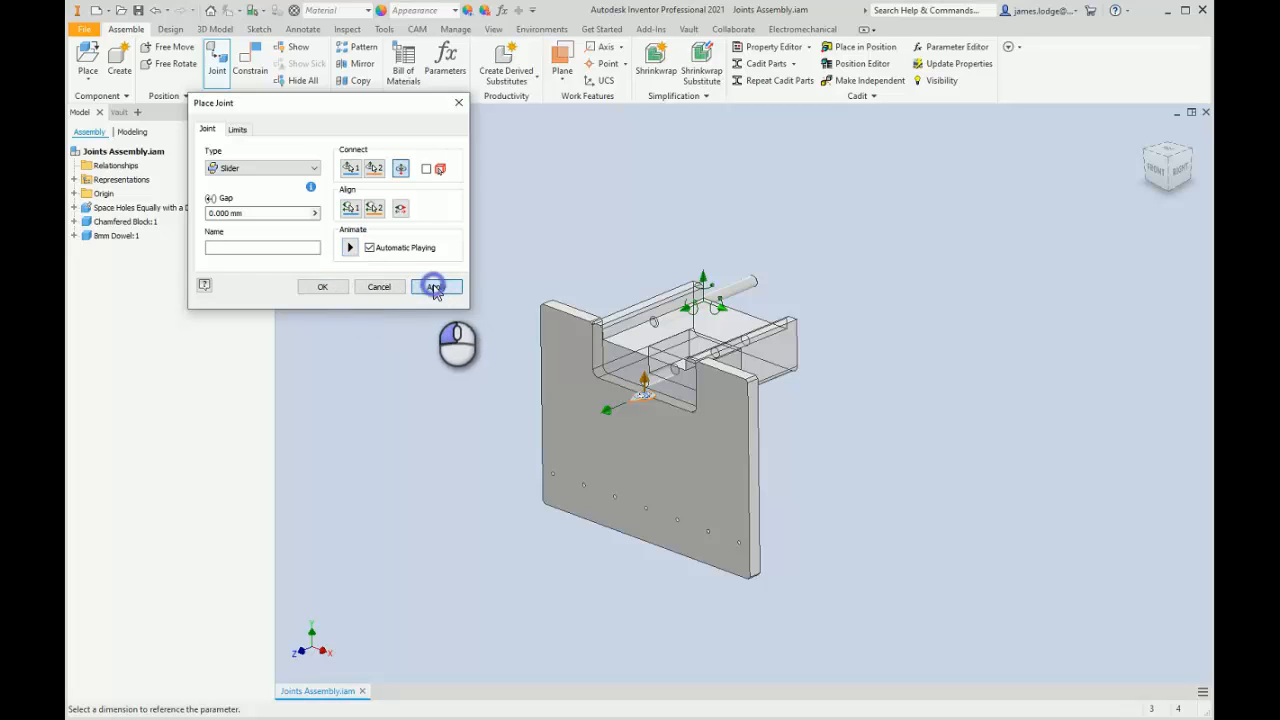
click(378, 288)
- Slide the block through its joint until it stands clear behind the plate, and move the dowel away from the block
drag(638, 348, 686, 390)
drag(743, 286, 934, 233)
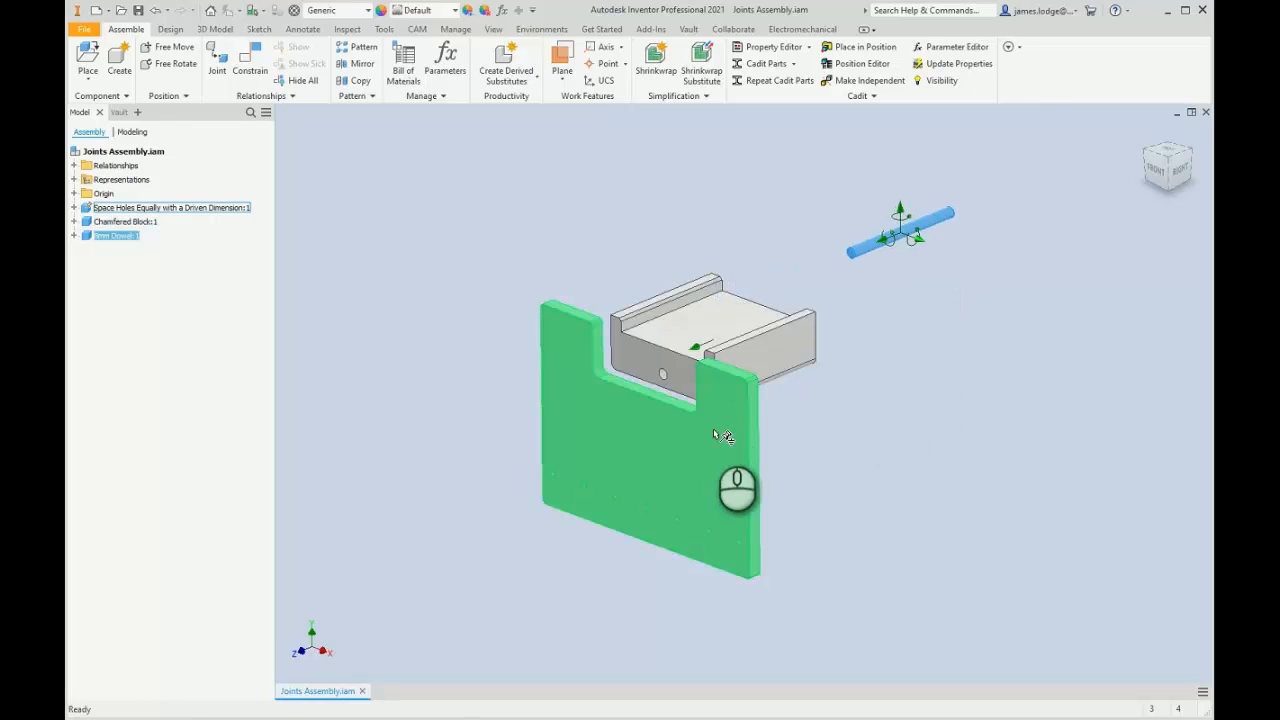
shift+middle_drag(716, 431, 770, 405)
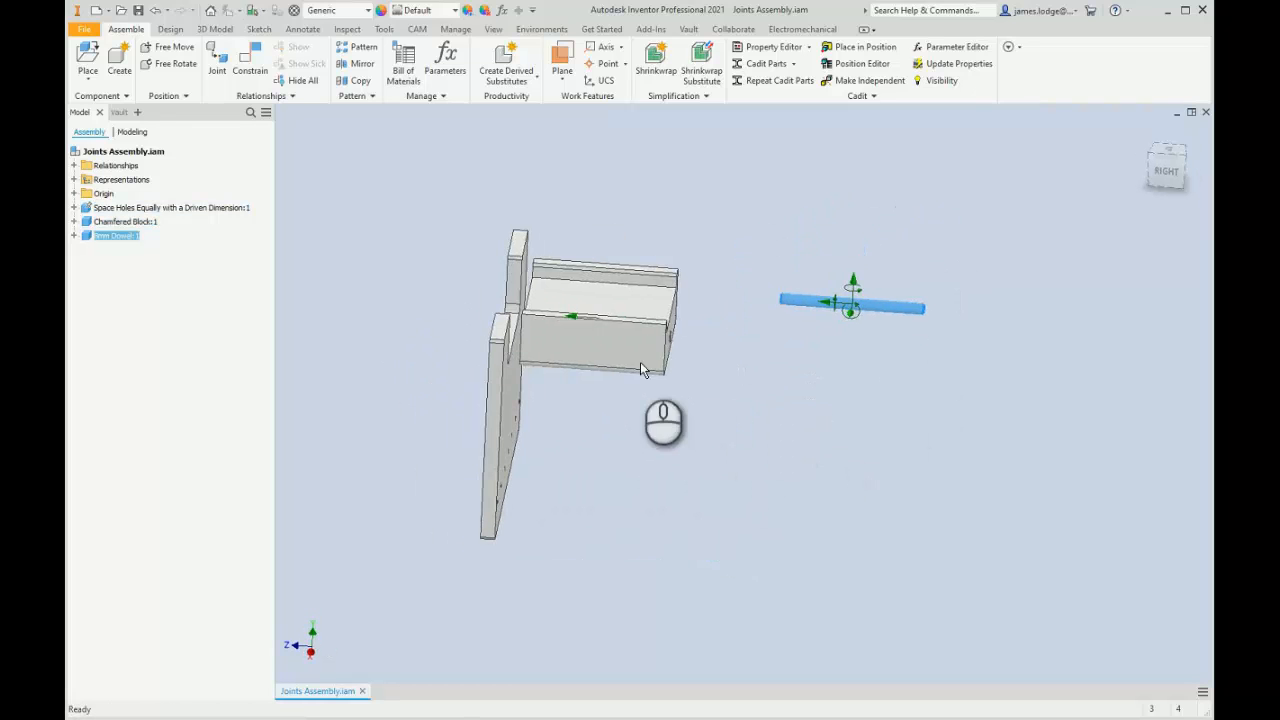
drag(617, 350, 727, 220)
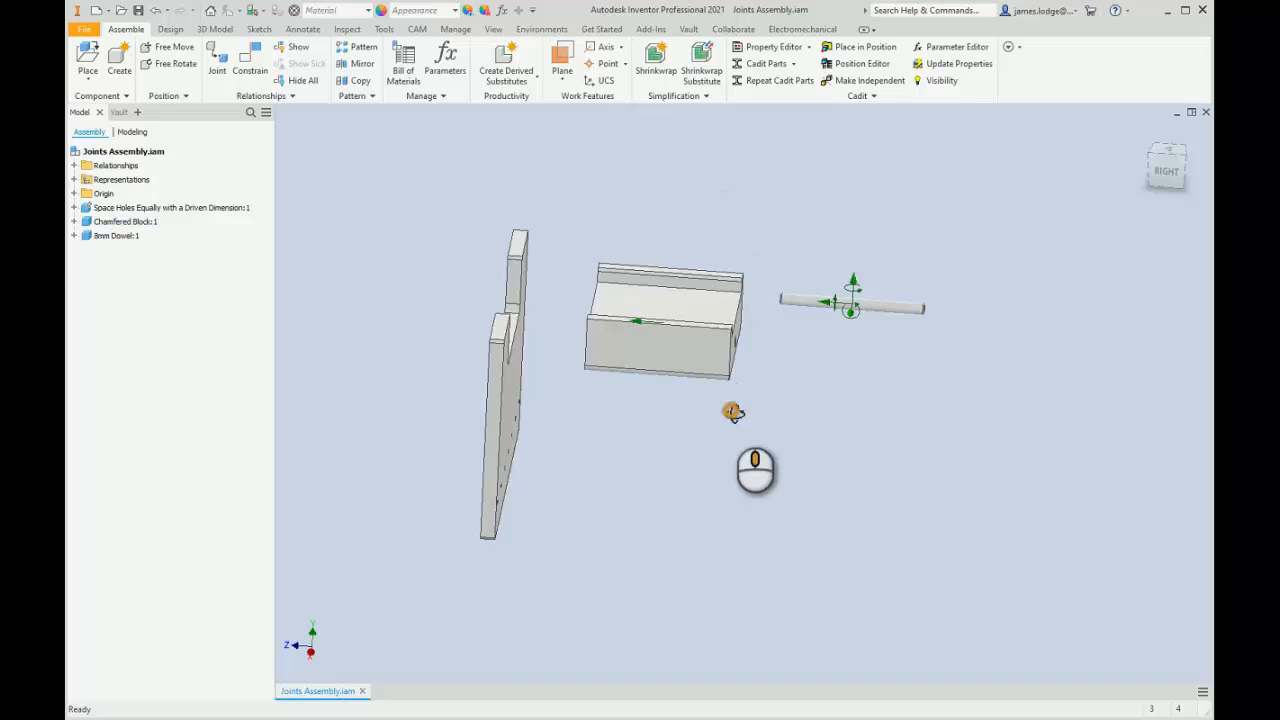
shift+middle_drag(735, 415, 738, 332)
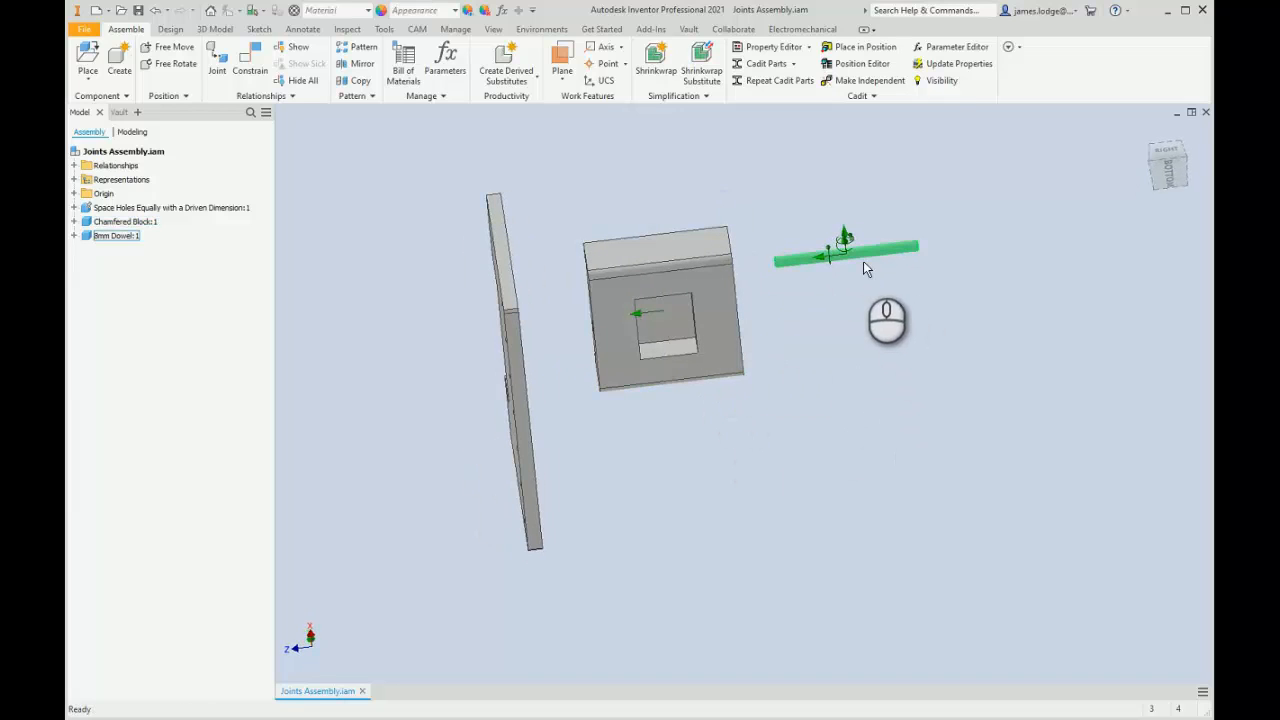
shift+middle_drag(811, 314, 764, 217)
scroll(719, 338, up, 5)
scroll(719, 338, down, 5)
scroll(657, 306, up, 4)
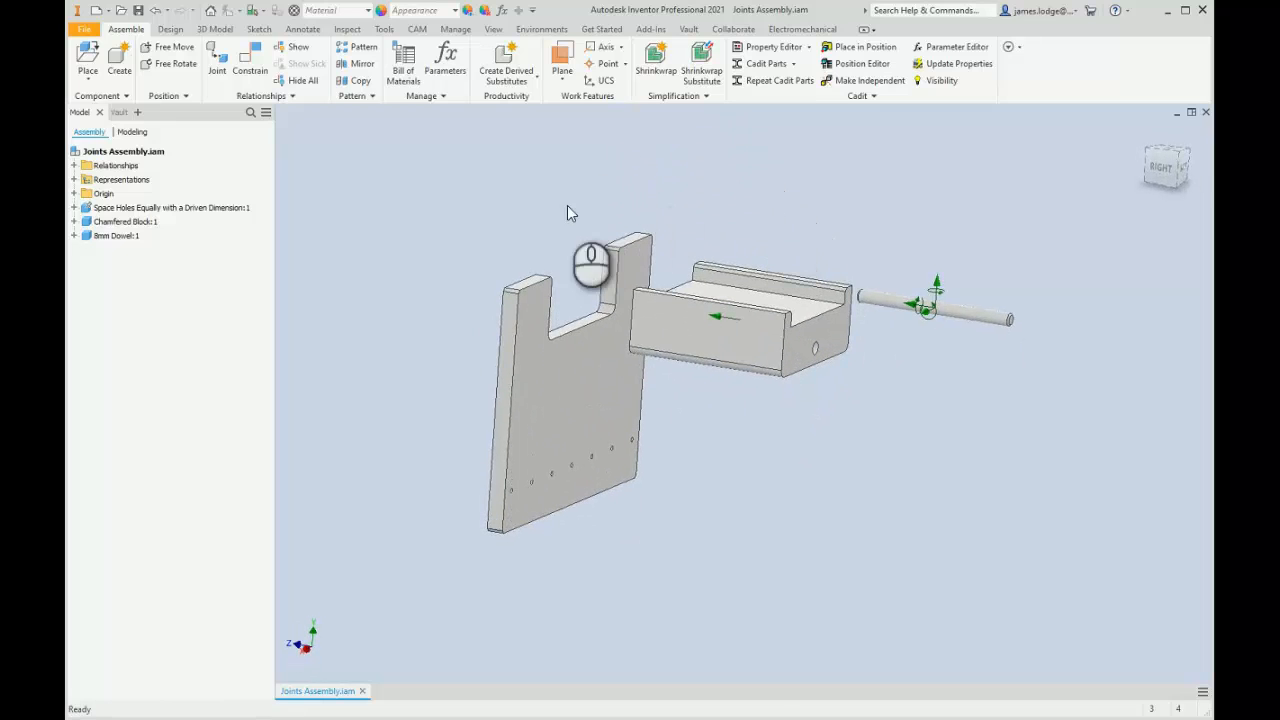
- Start a Rotational joint and place its first origin on the dowel's axis at mid-length
click(218, 68)
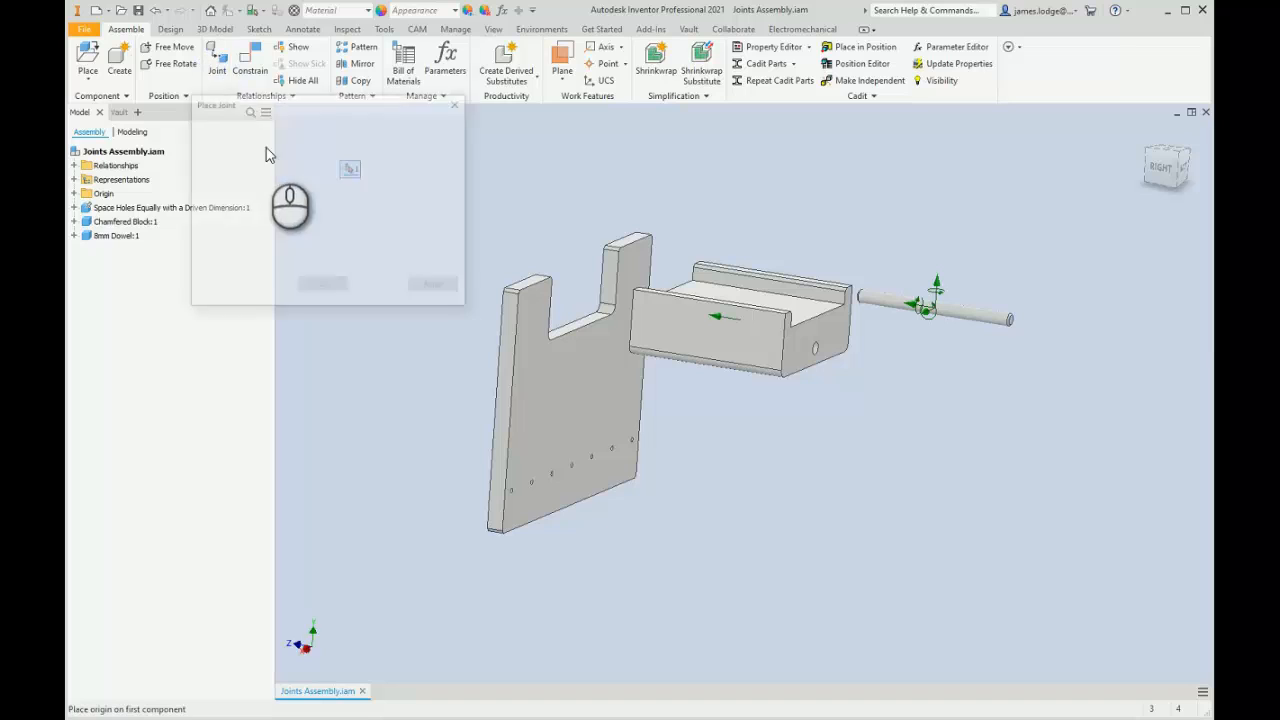
click(258, 168)
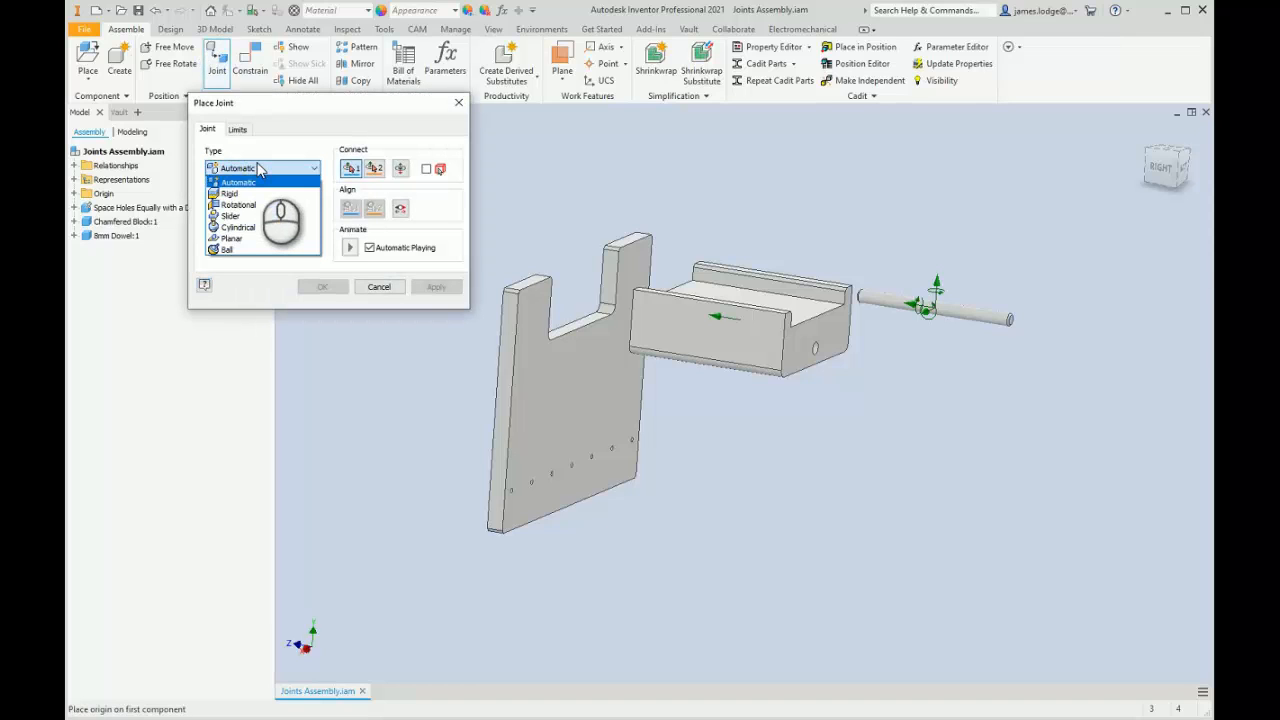
click(251, 215)
click(250, 170)
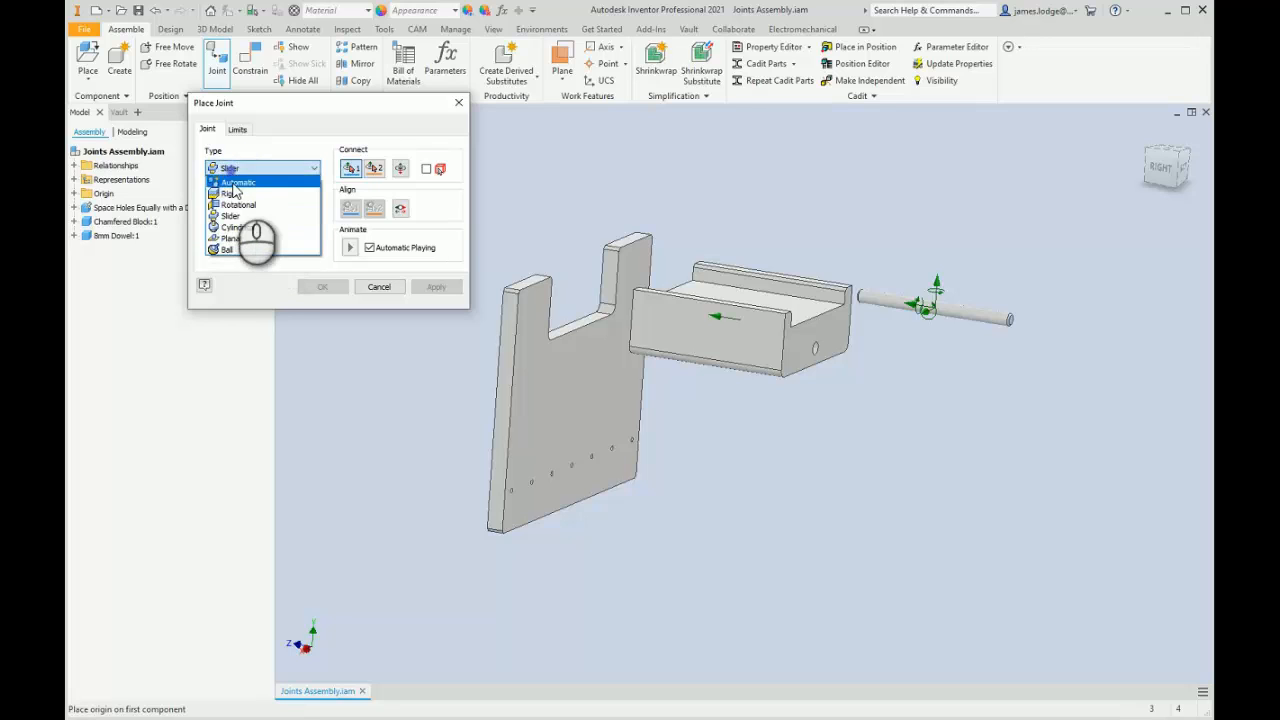
click(237, 204)
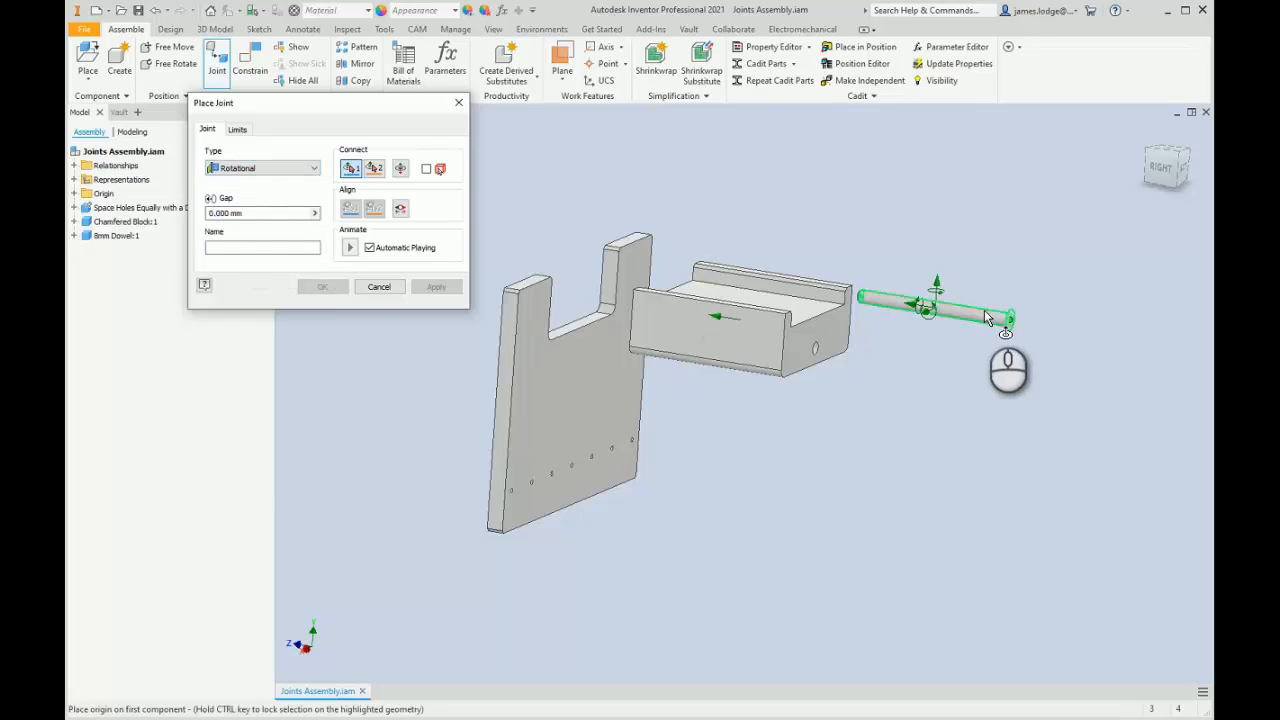
scroll(984, 310, up, 4)
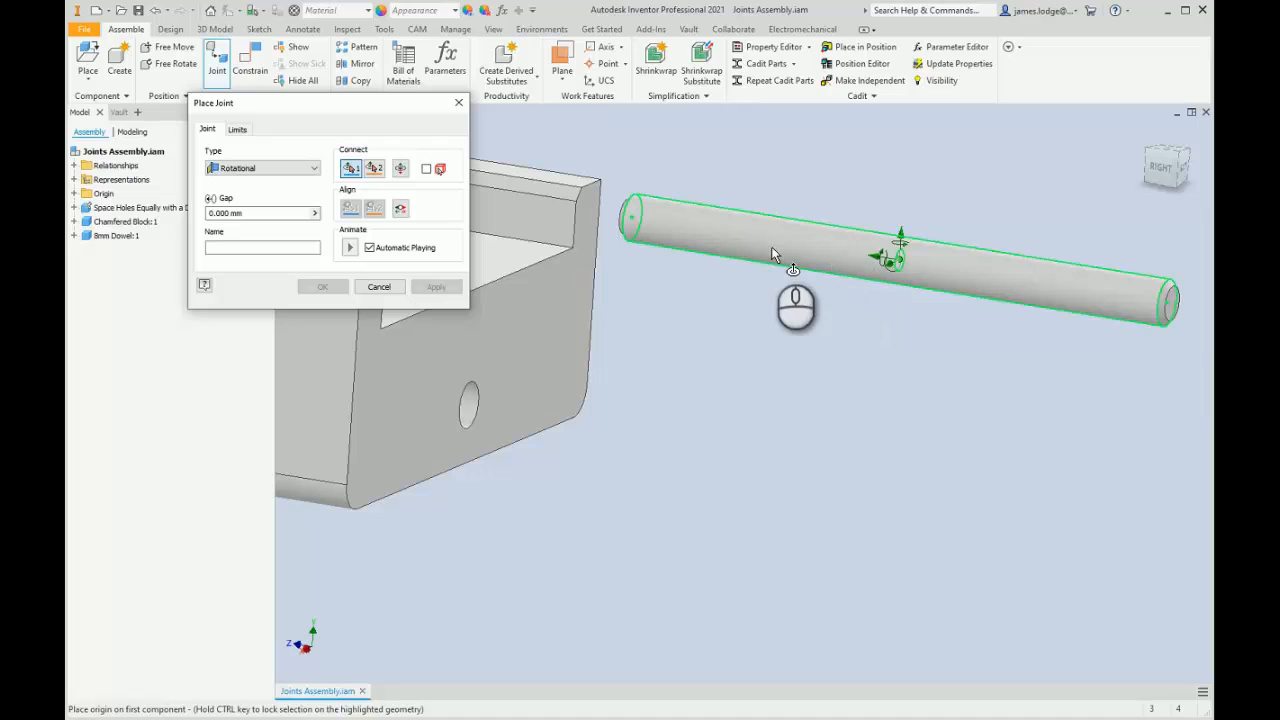
click(924, 268)
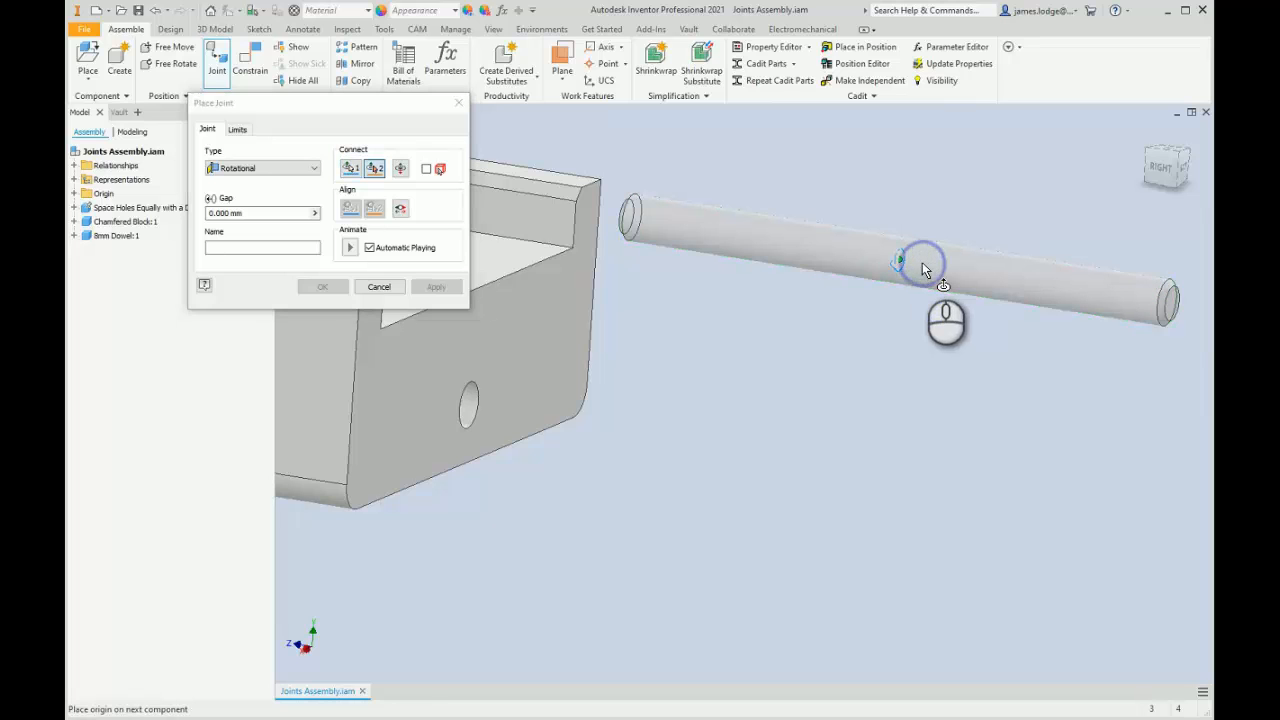
- Set the second origin to Between Two Faces and select the two opposite drilled side walls of the block's rectangular pocket
scroll(921, 430, down, 5)
middle_drag(783, 480, 837, 426)
scroll(838, 426, down, 2)
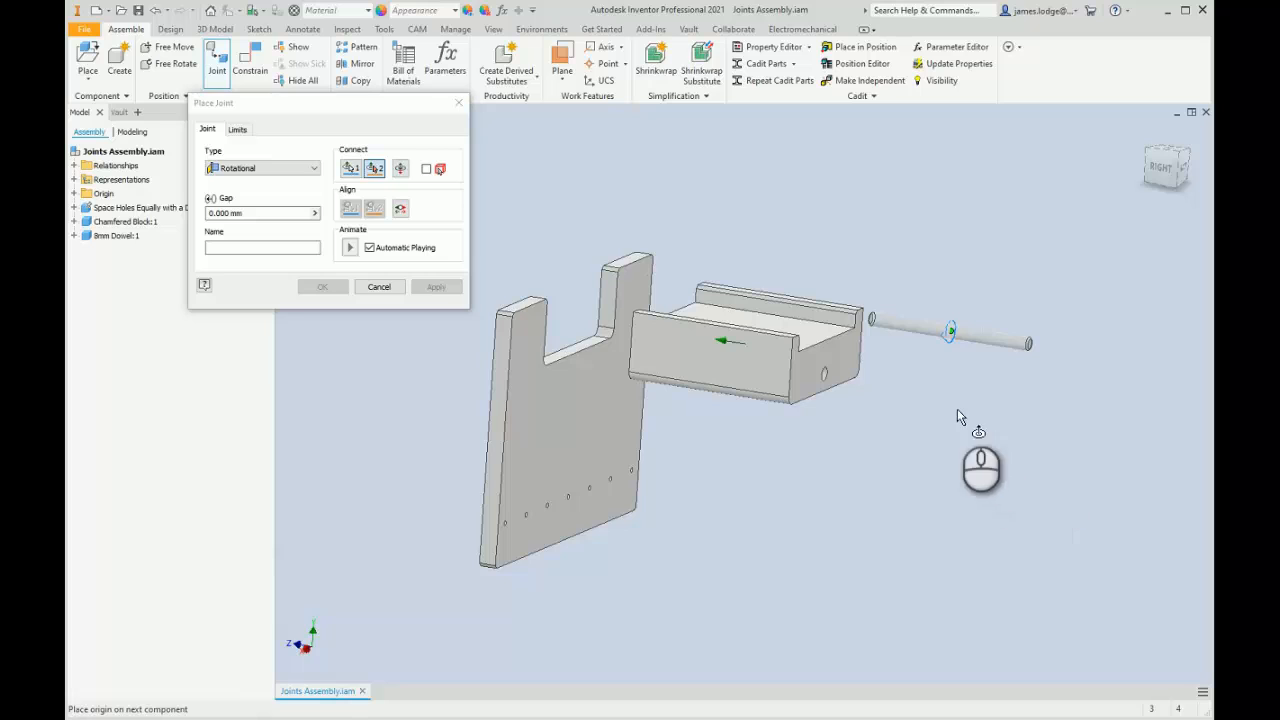
right_click(907, 391)
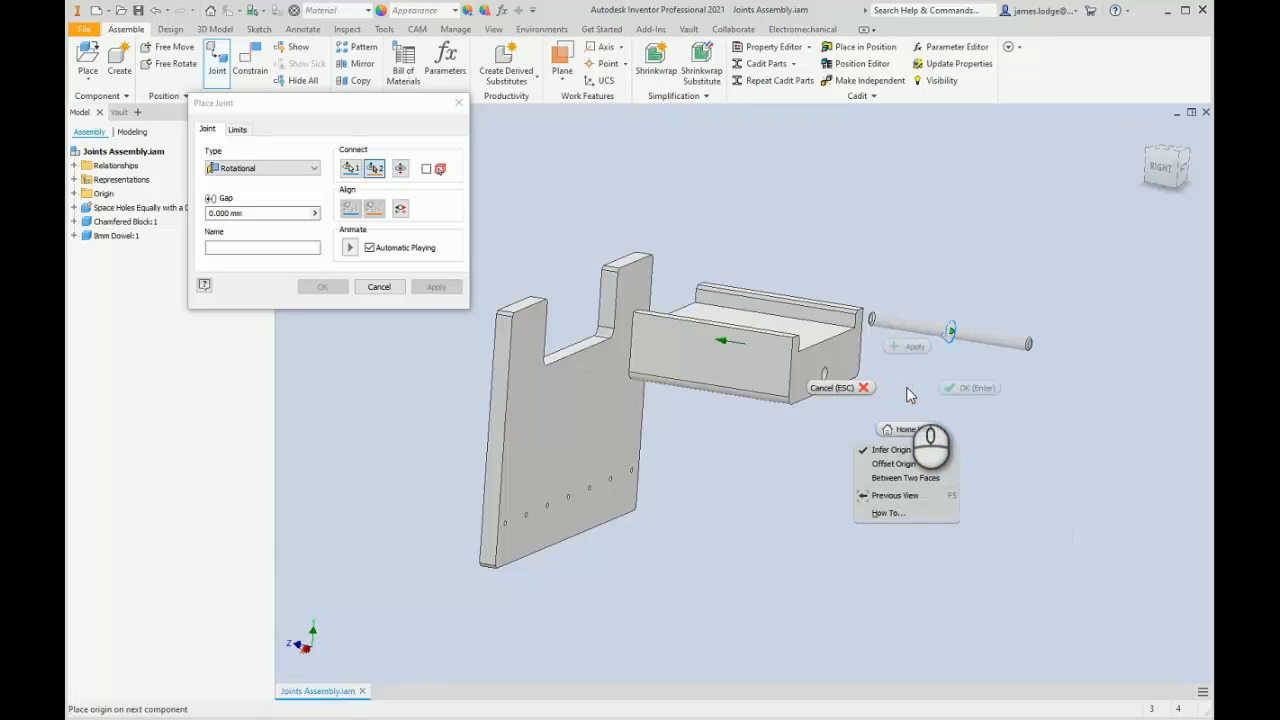
click(922, 479)
shift+middle_drag(686, 480, 741, 397)
scroll(741, 397, up, 5)
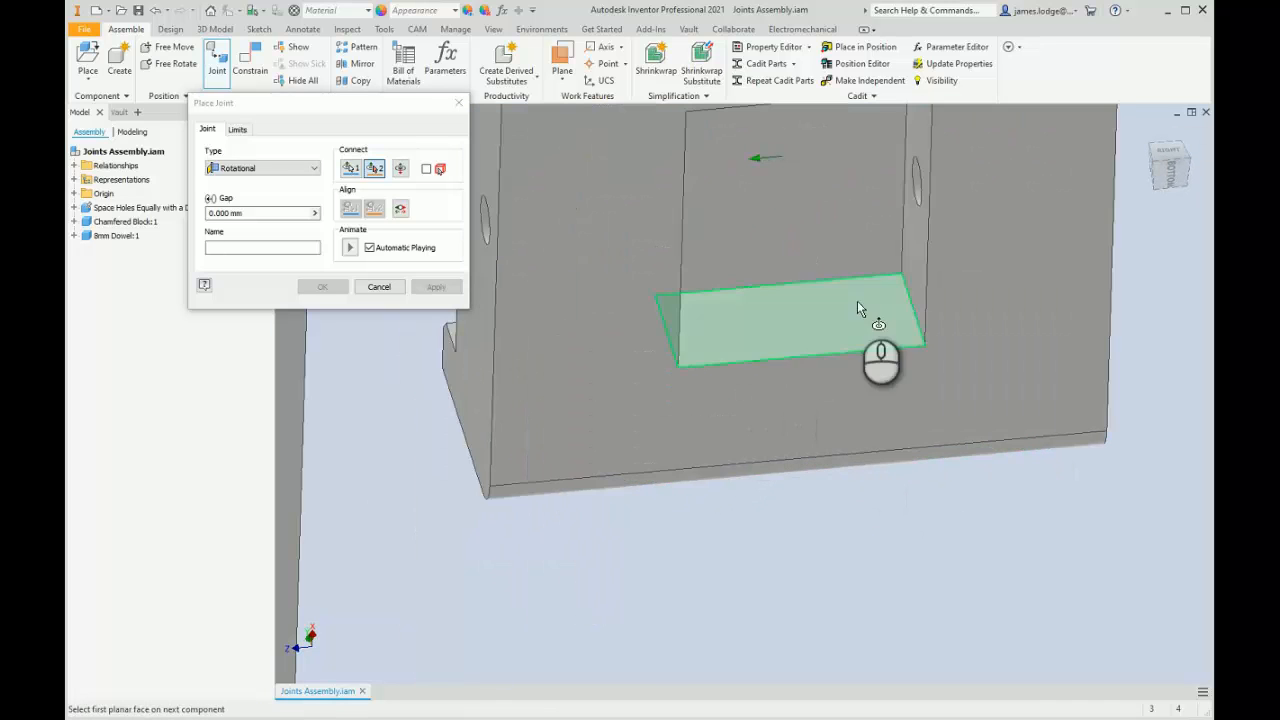
click(908, 253)
scroll(817, 441, down, 5)
shift+middle_drag(817, 441, 771, 387)
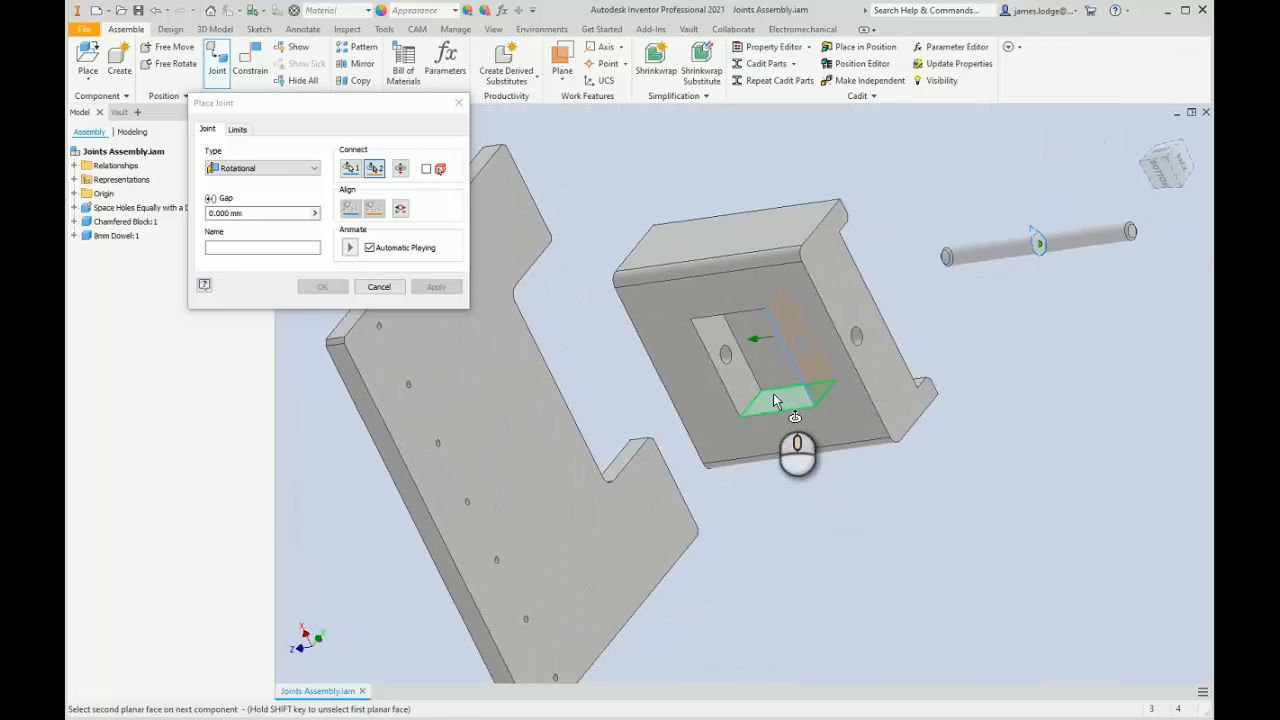
click(738, 413)
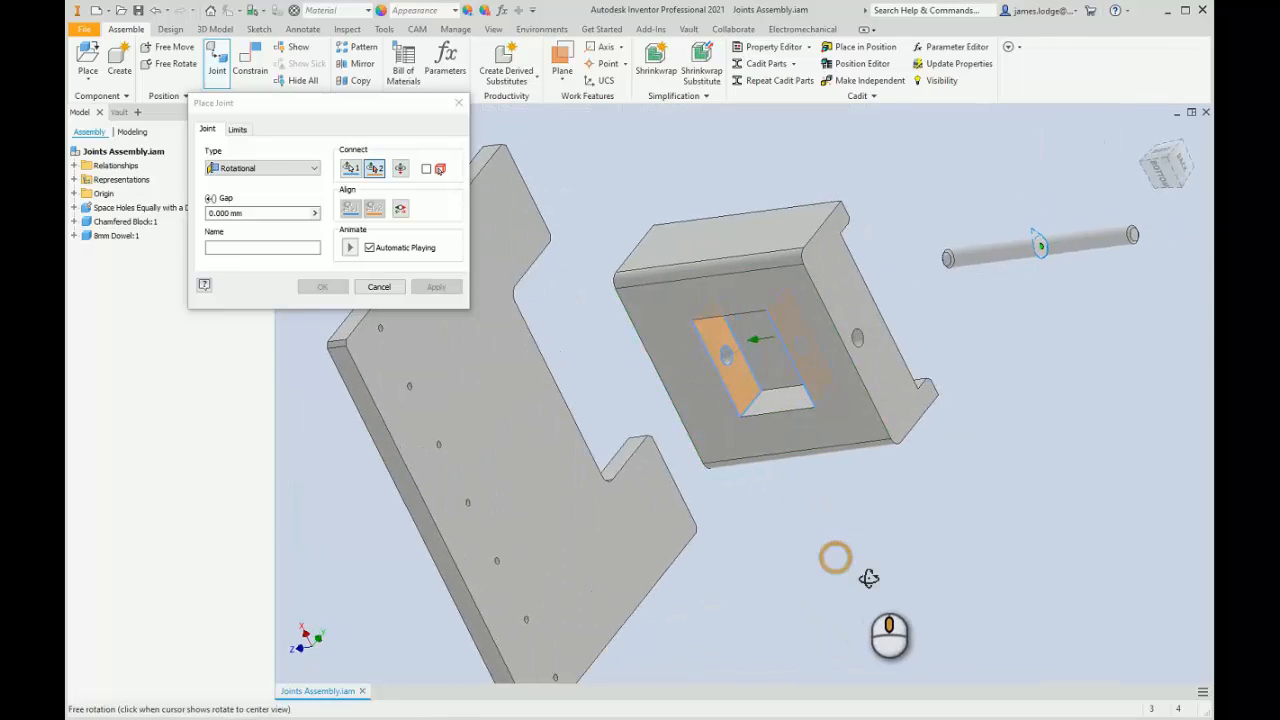
- Centre the second origin on the pocket wall's hole edge, midway between the two walls, and accept the Rotational joint with a 0.000 mm gap
shift+middle_drag(860, 573, 910, 576)
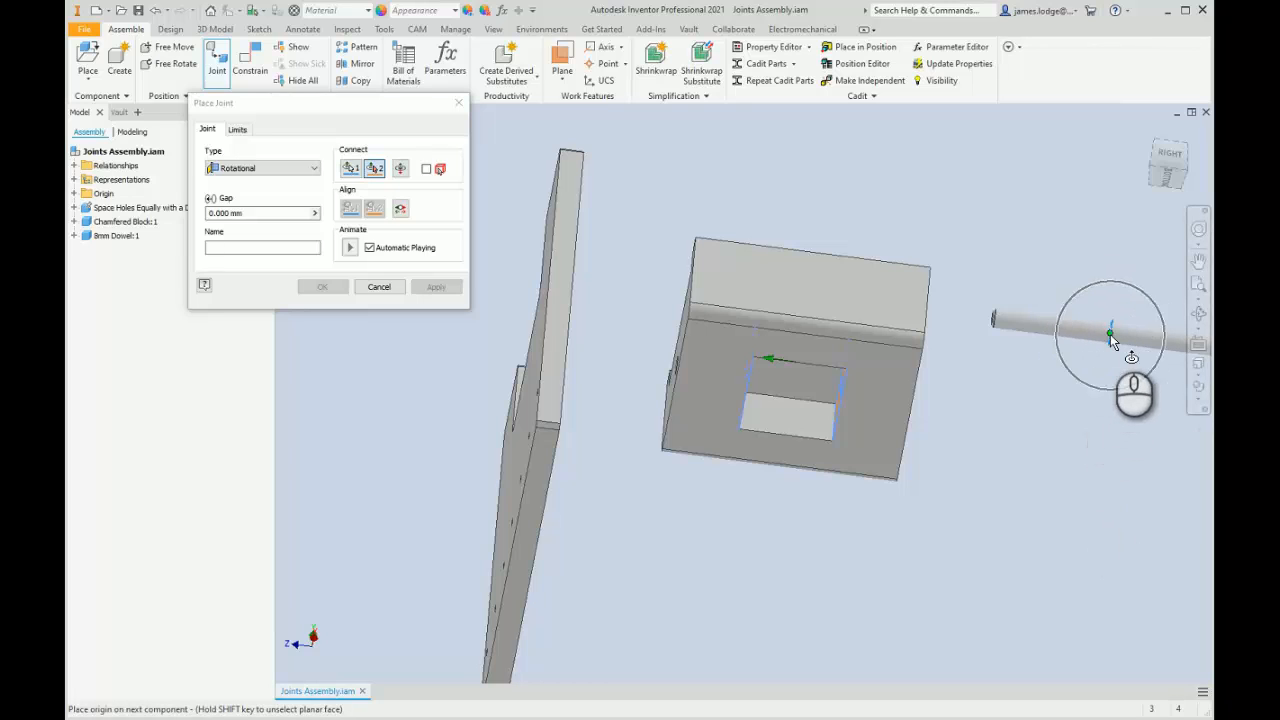
shift+middle_drag(1026, 514, 993, 508)
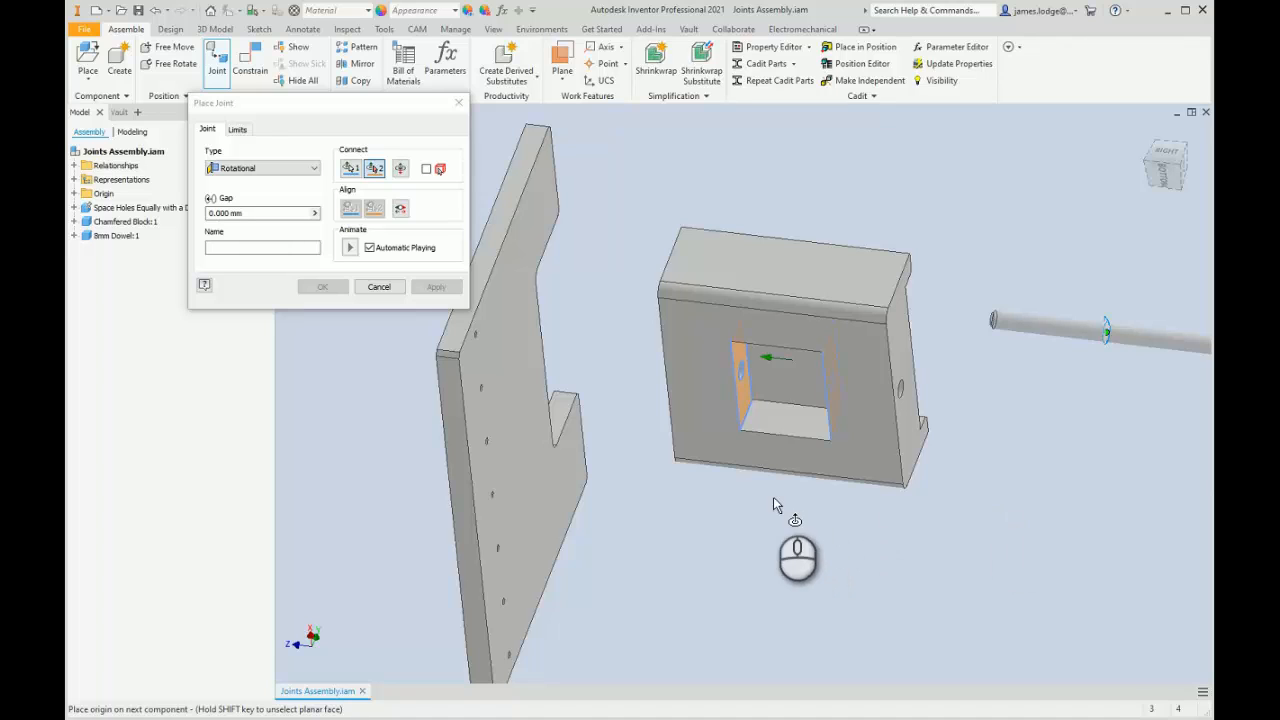
scroll(744, 384, up, 3)
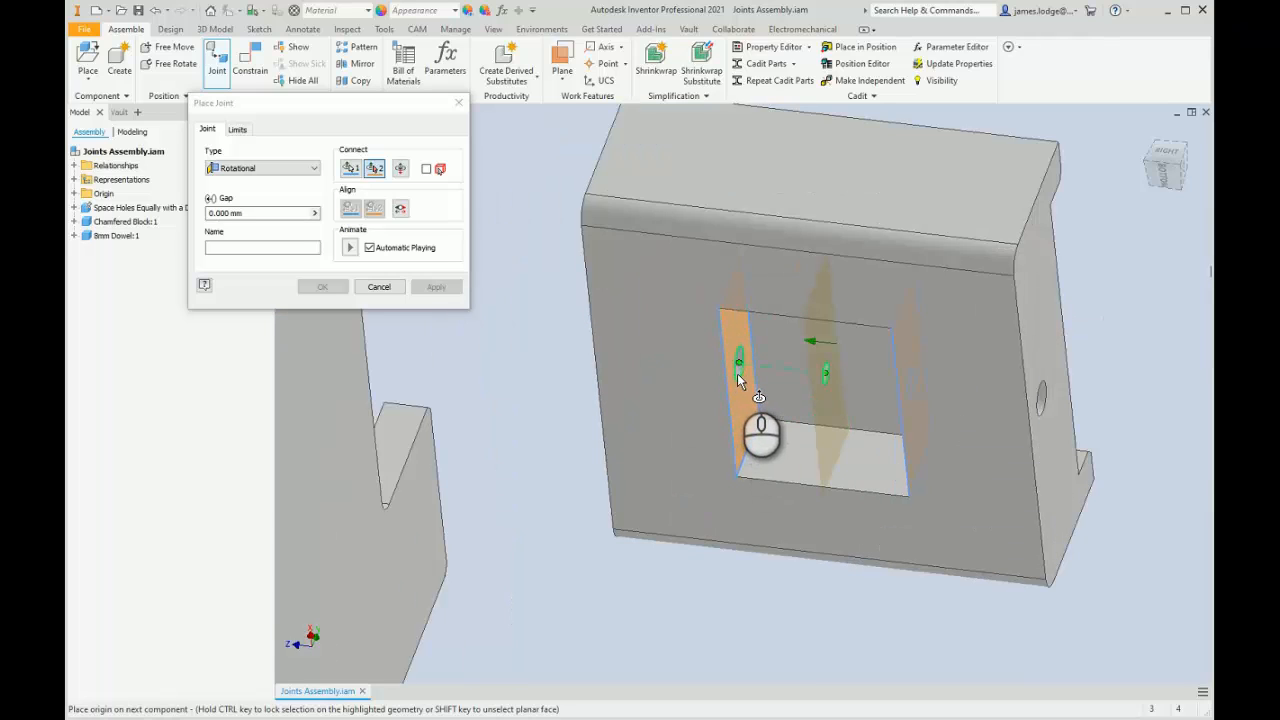
mouse_move(738, 380)
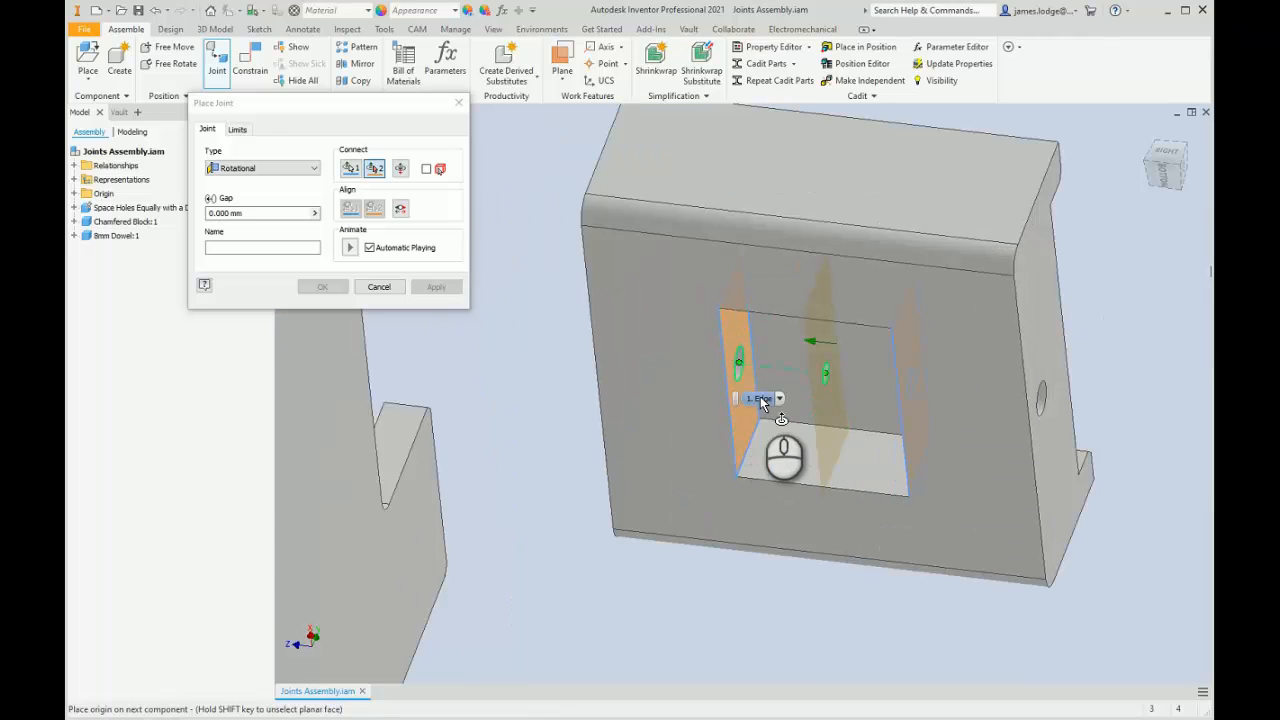
click(762, 400)
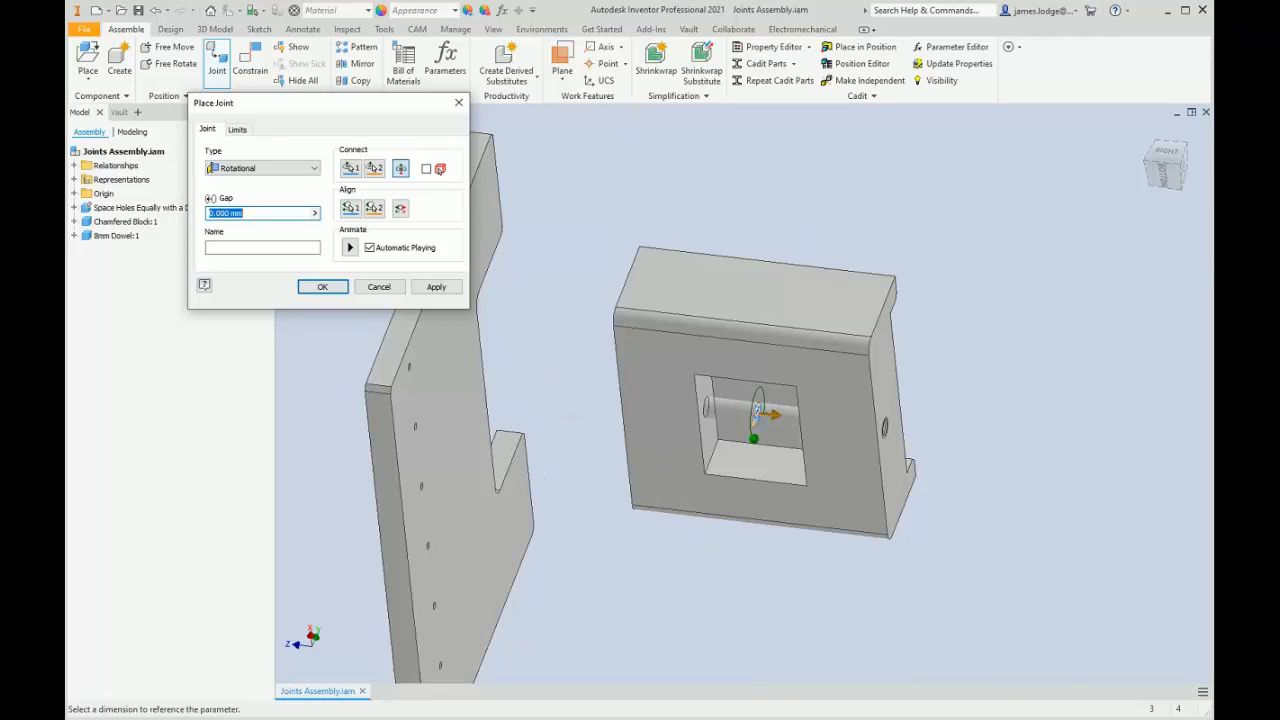
click(318, 287)
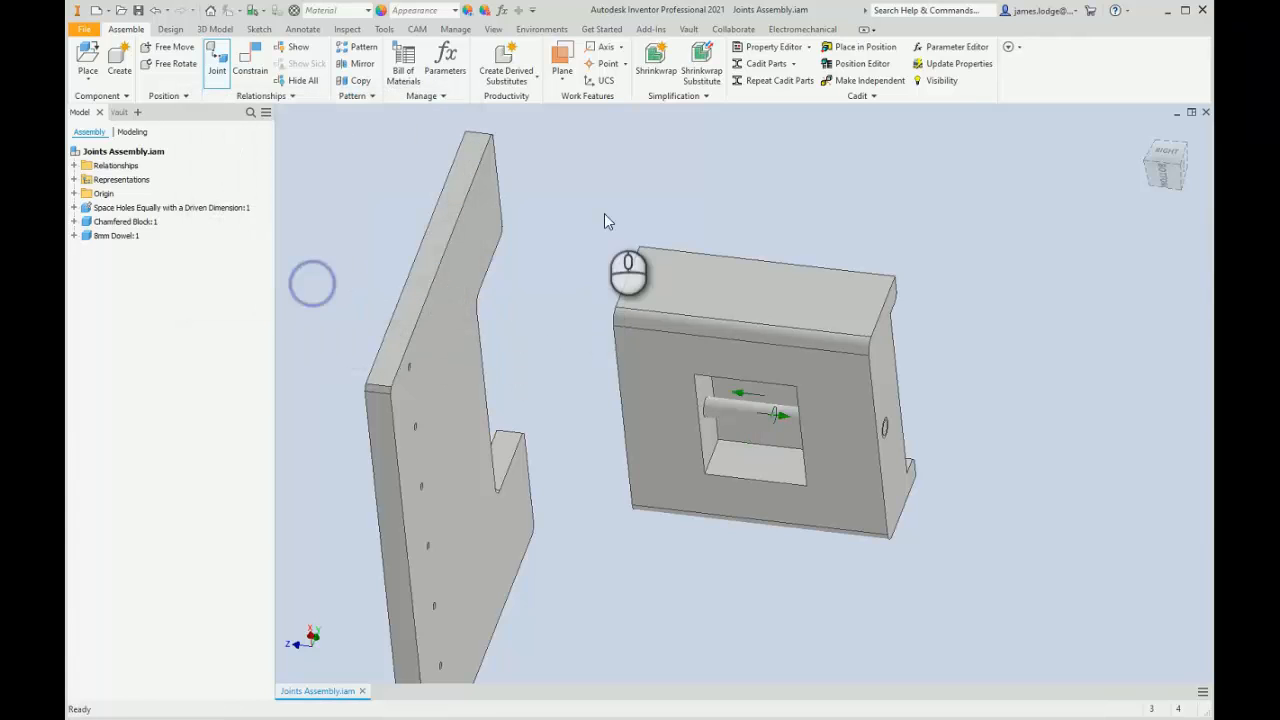
- Slide the block with its dowel along the slider joint until it sits through the plate's notch
click(696, 274)
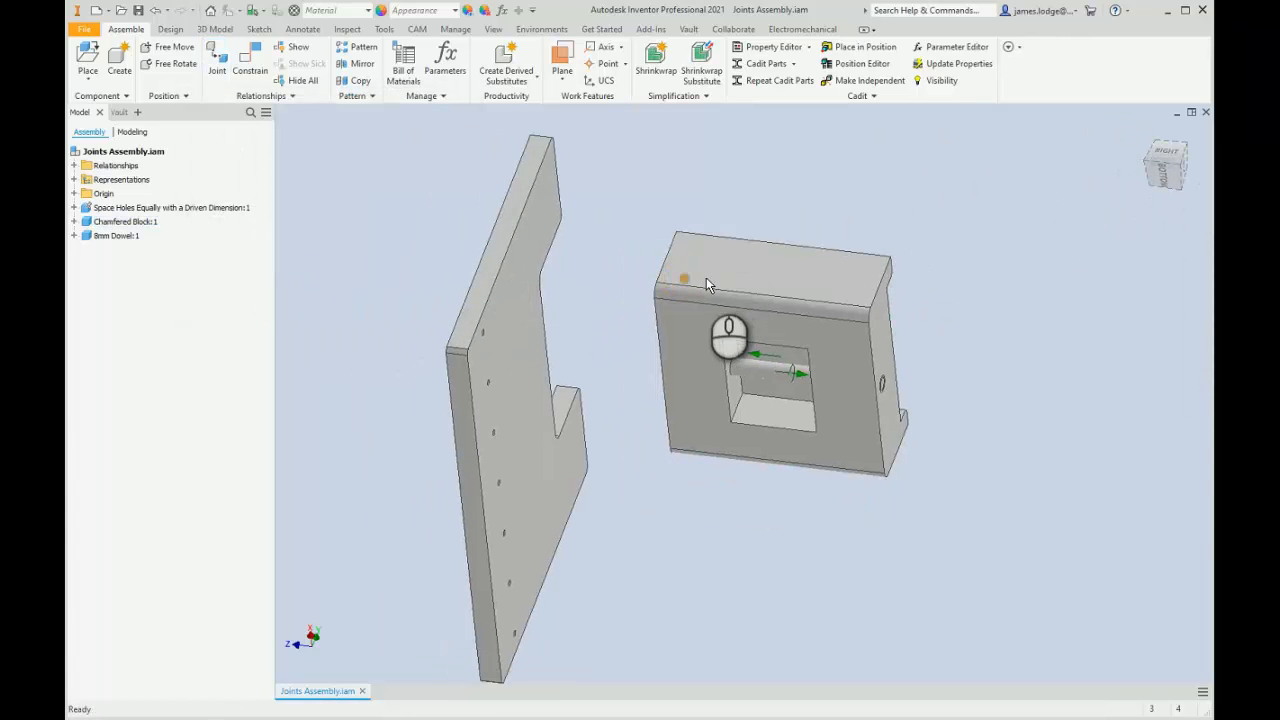
shift+middle_drag(694, 277, 752, 343)
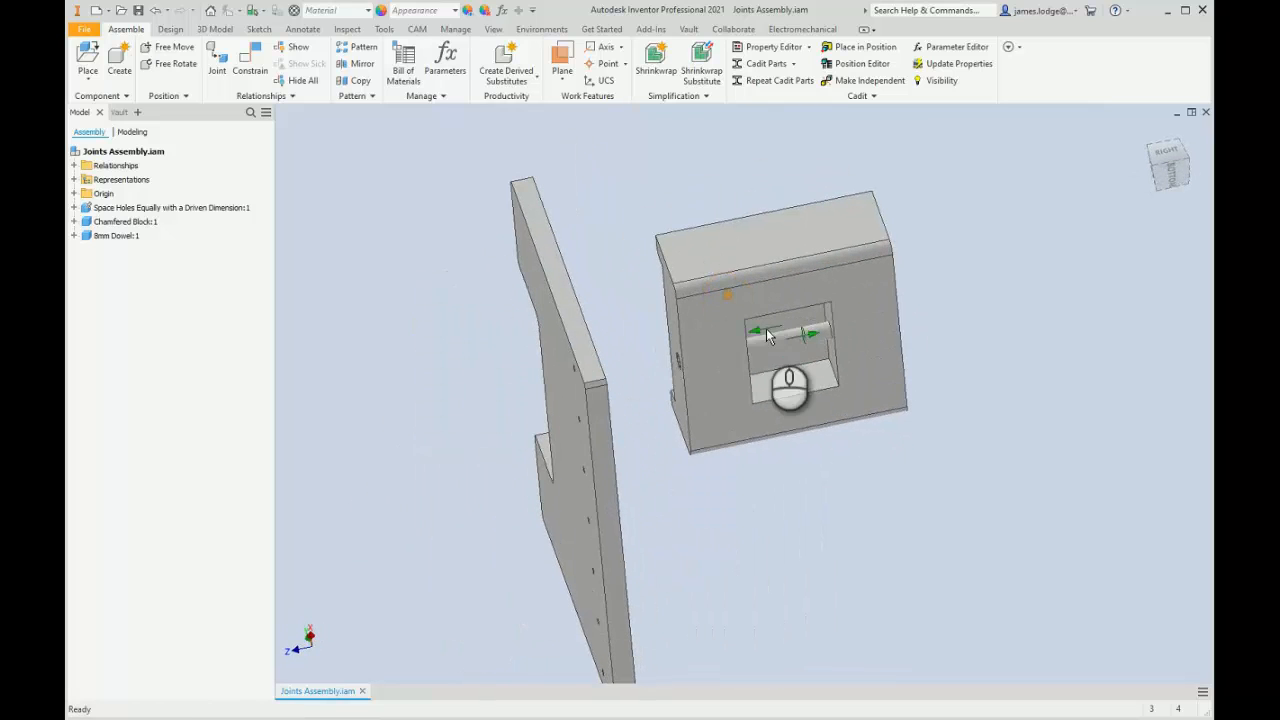
drag(760, 343, 709, 346)
shift+middle_drag(874, 317, 795, 415)
drag(734, 357, 621, 390)
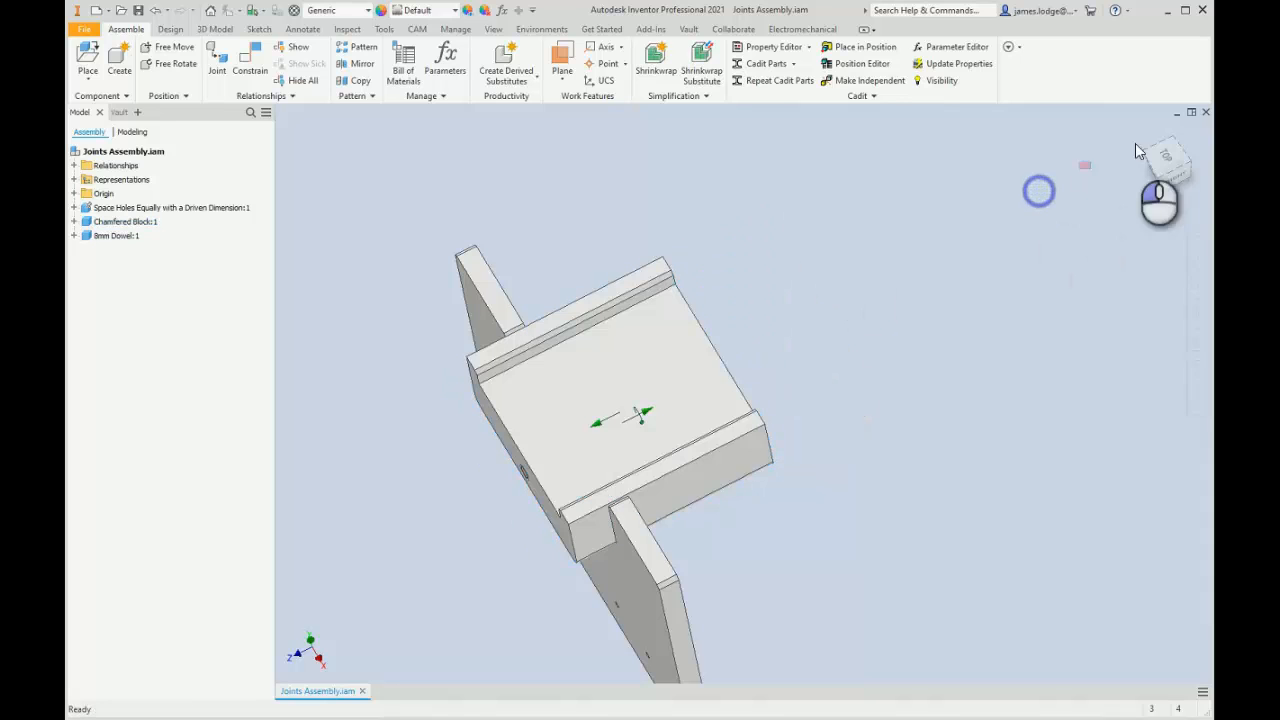
click(1146, 132)
click(1011, 267)
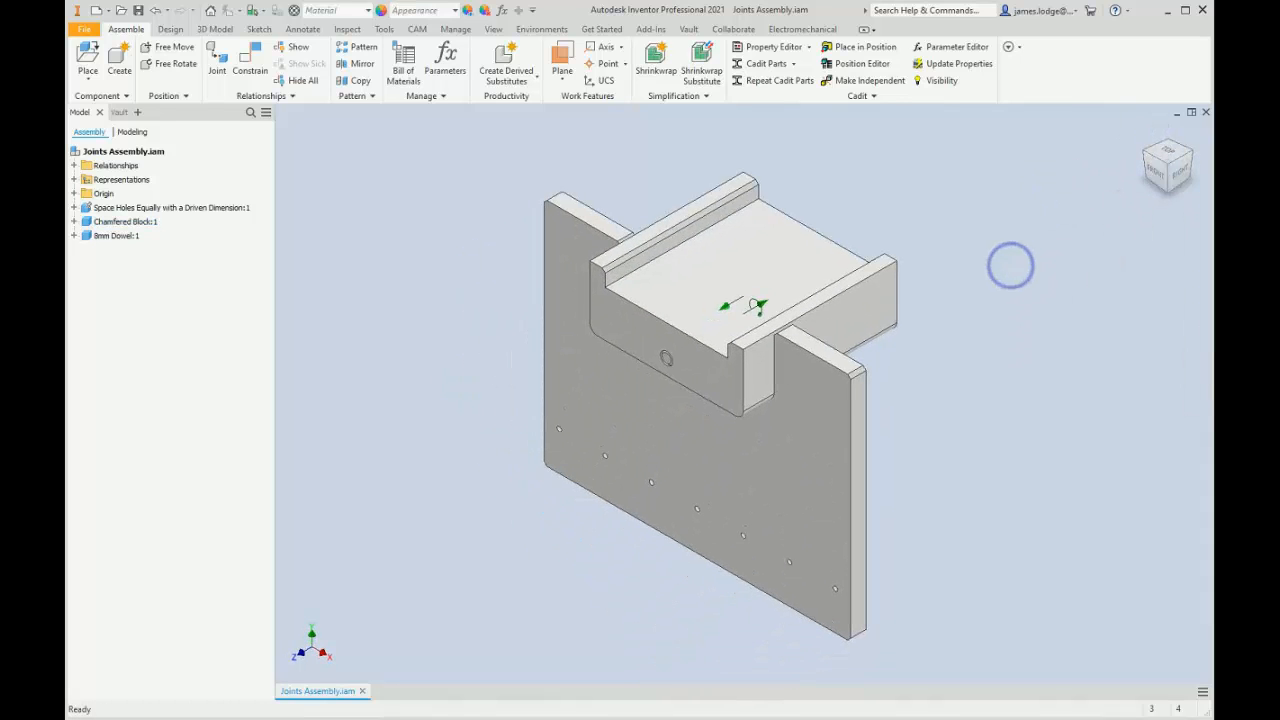